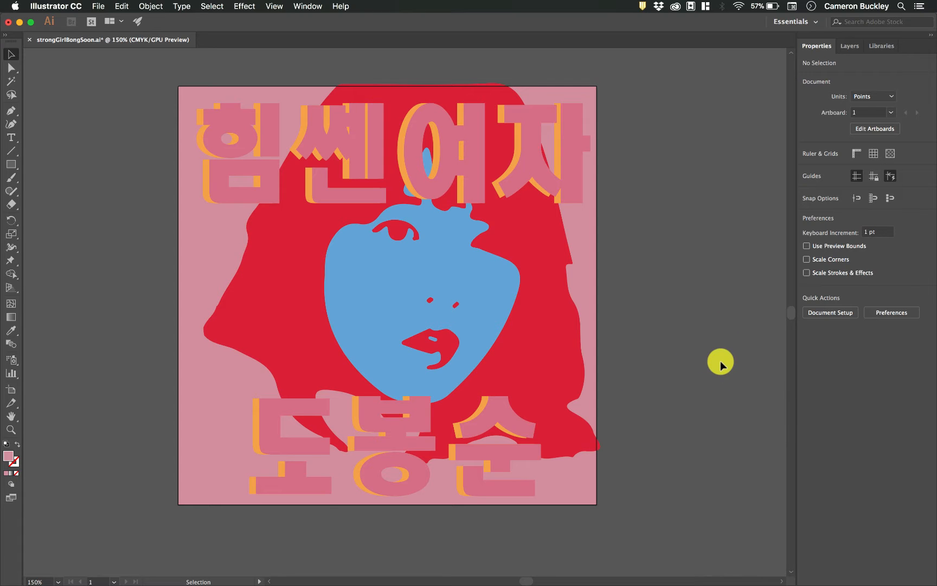
Set the document units to inches and add a 1/8 in bleed on all four sides of the artboard.
{"action": "left_click", "coordinate": [853, 317]}
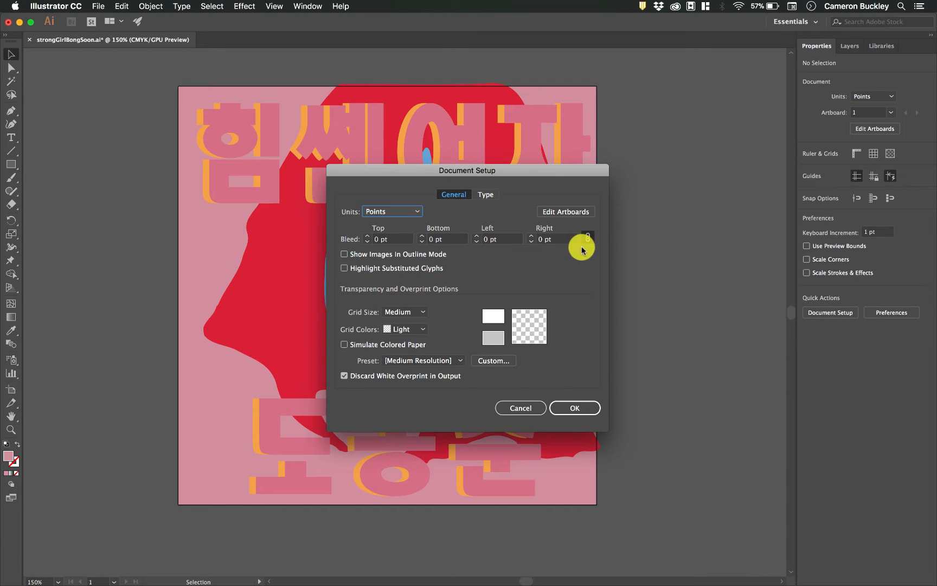
{"action": "left_click_drag", "start_coordinate": [563, 171], "coordinate": [715, 166]}
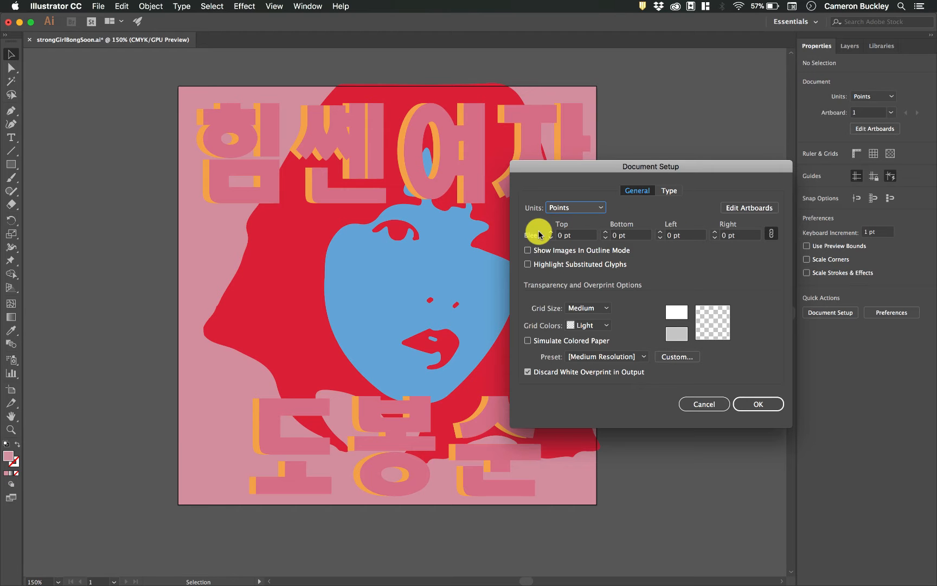
{"action": "left_click", "coordinate": [564, 209]}
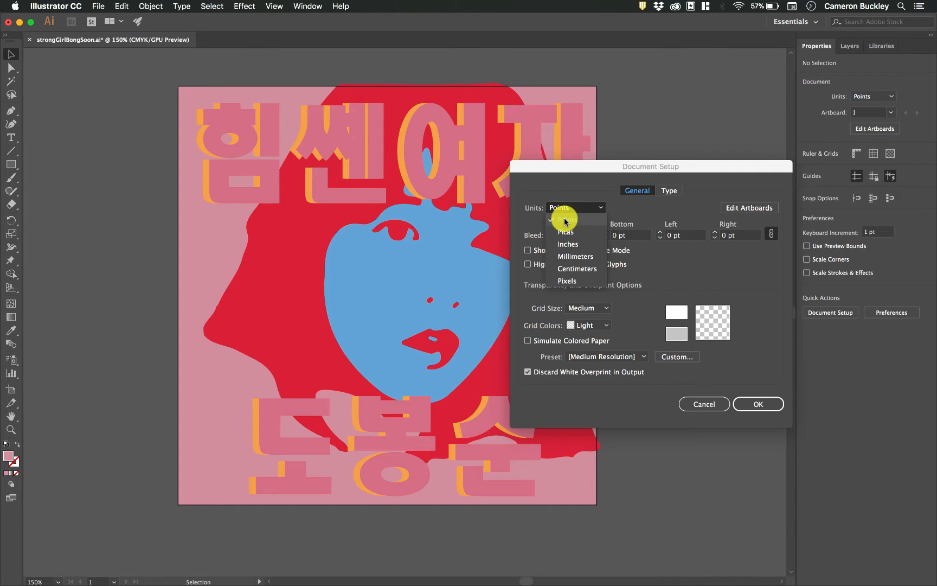
{"action": "left_click", "coordinate": [567, 244]}
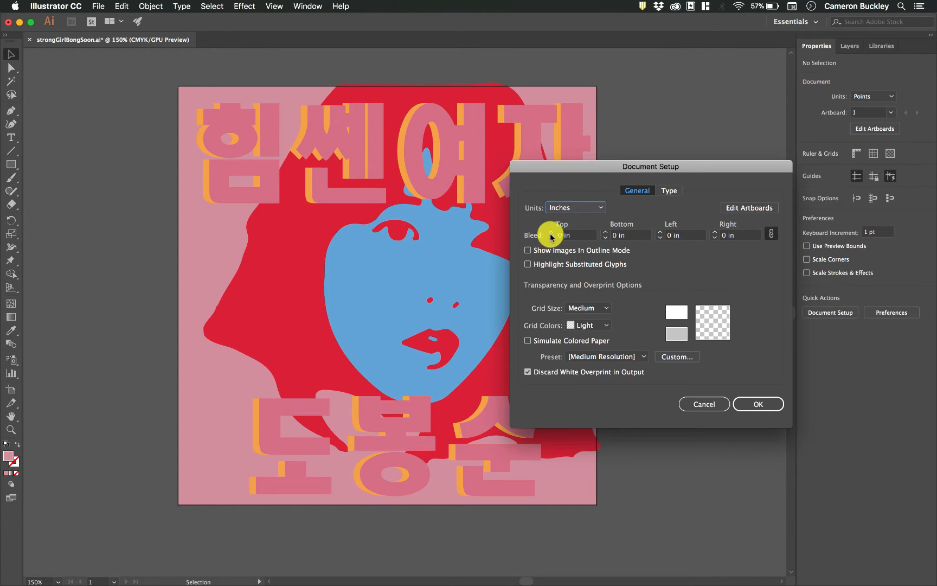
{"action": "left_click", "coordinate": [562, 235]}
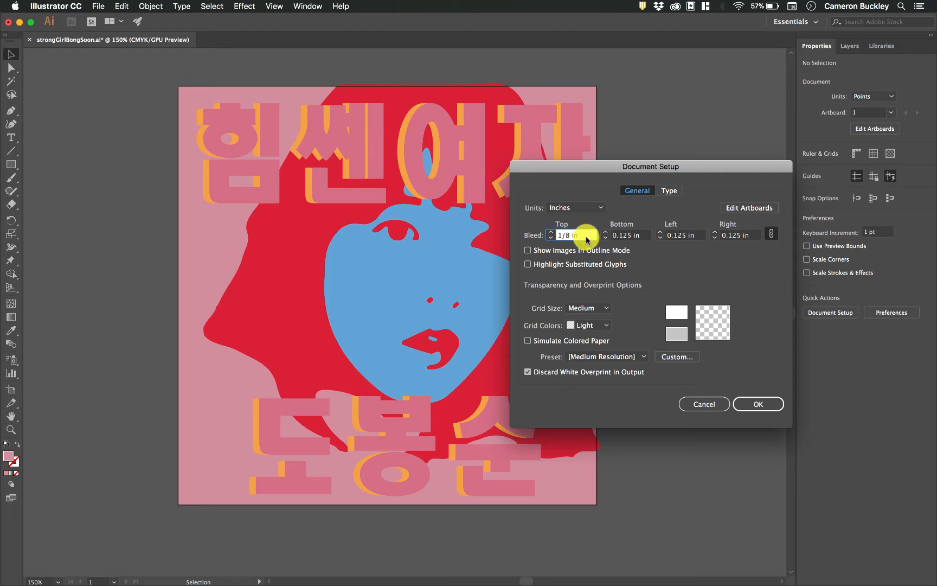
{"action": "left_click", "coordinate": [628, 236]}
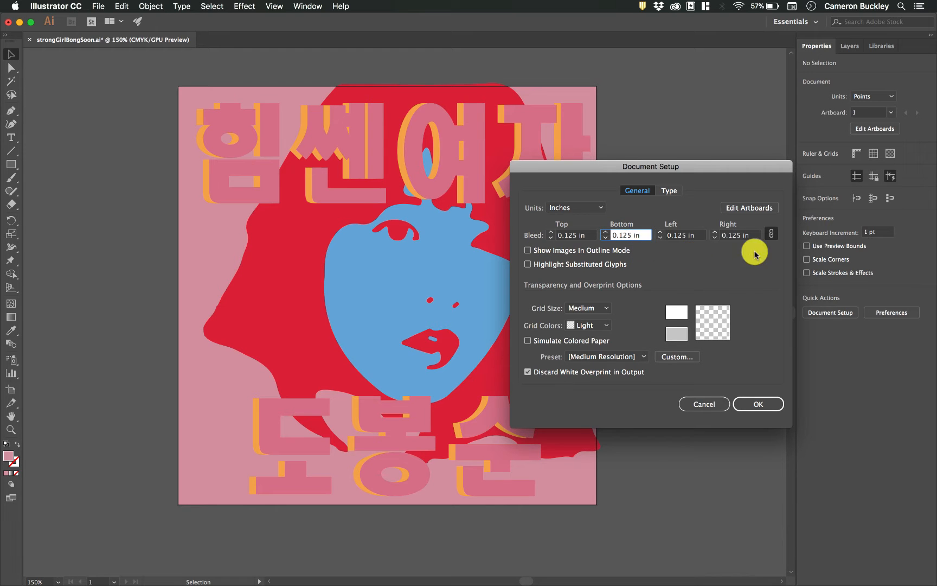
{"action": "left_click", "coordinate": [758, 404]}
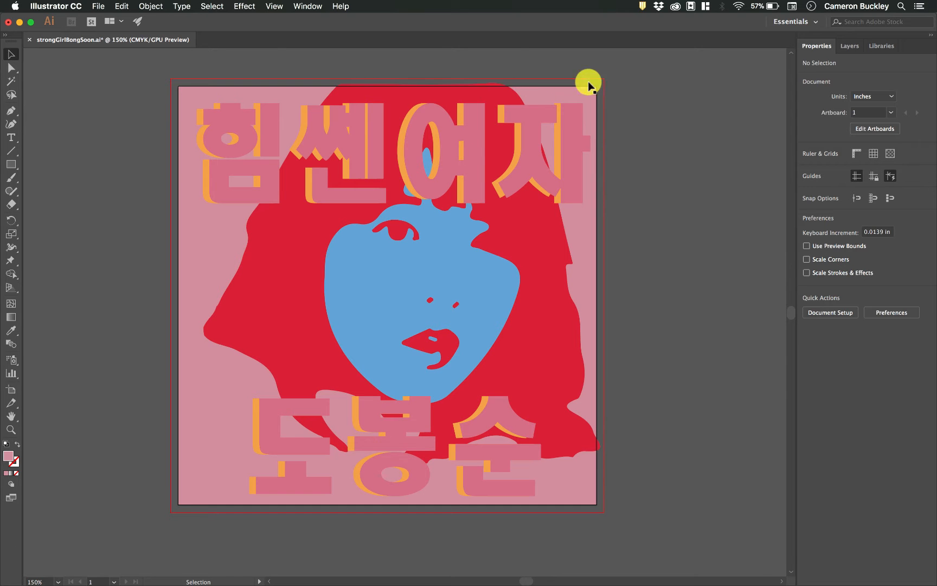
Extend the pink background rectangle past the artboard edges to the bleed guides on all sides.
{"action": "left_click", "coordinate": [291, 88]}
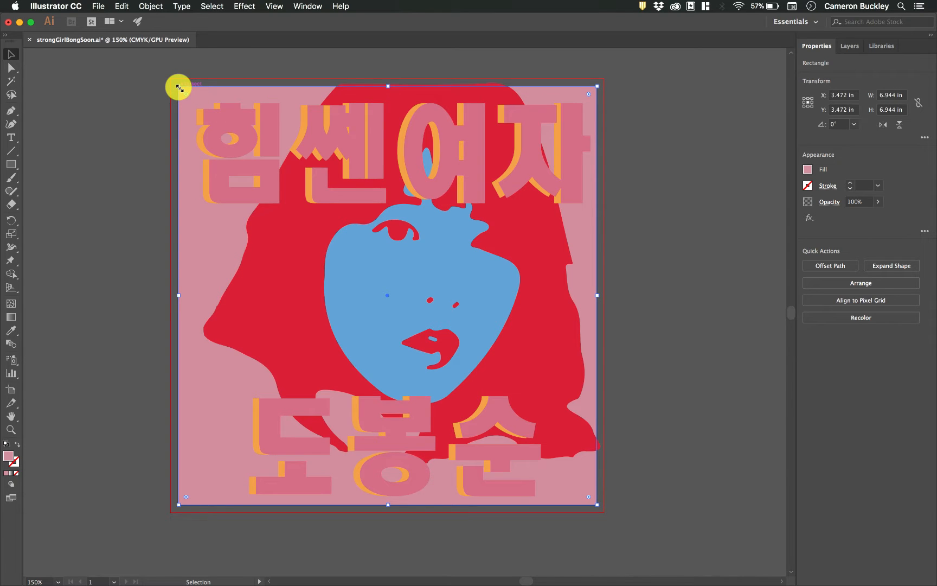
{"action": "left_click_drag", "start_coordinate": [179, 87], "coordinate": [170, 77]}
{"action": "left_click_drag", "start_coordinate": [595, 78], "coordinate": [603, 79]}
{"action": "left_click_drag", "start_coordinate": [387, 505], "coordinate": [387, 511]}
{"action": "left_click", "coordinate": [651, 246]}
{"action": "left_click", "coordinate": [445, 86]}
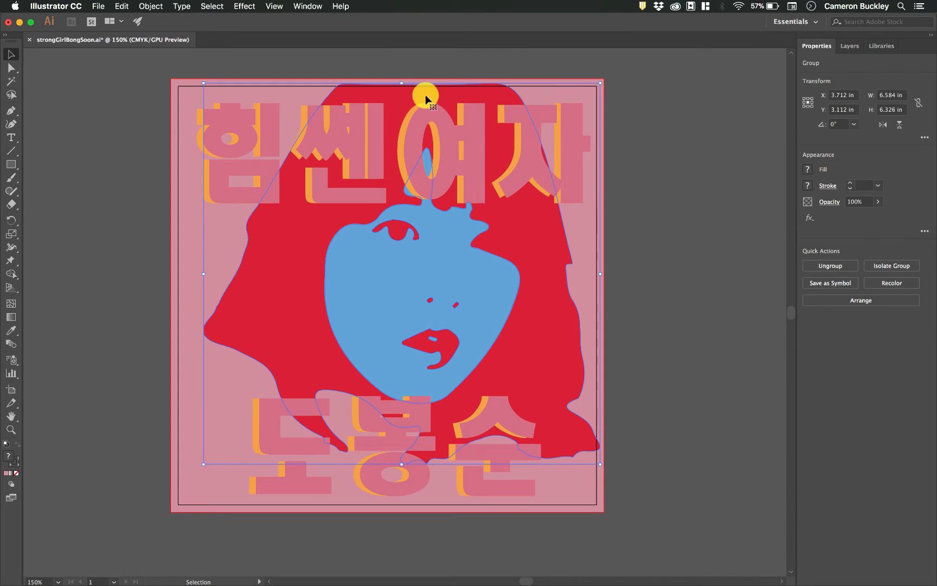
{"action": "left_click", "coordinate": [719, 247]}
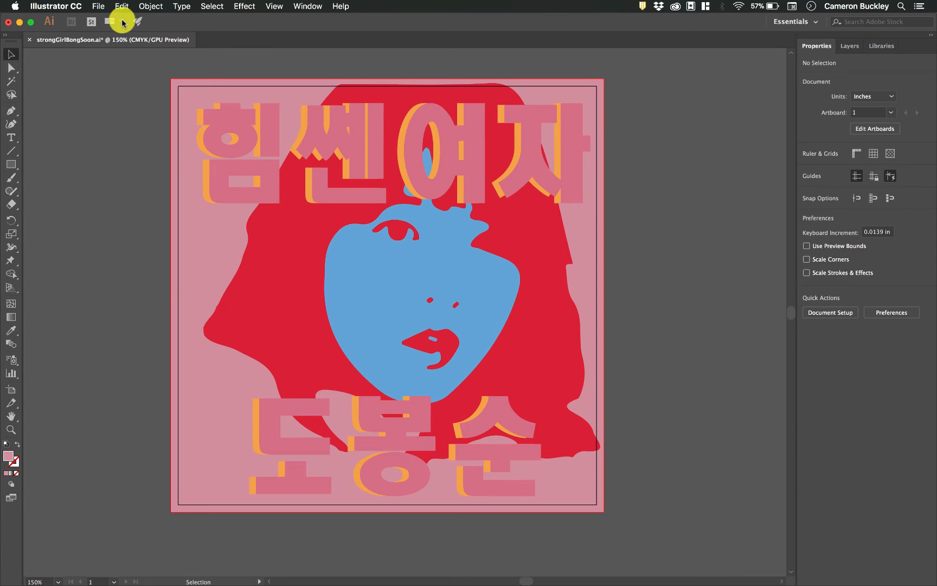
Save the artwork in Adobe PDF format as strongGirlBongSoon.pdf in the Documents folder, continuing to the PDF settings.
{"action": "left_click", "coordinate": [96, 7]}
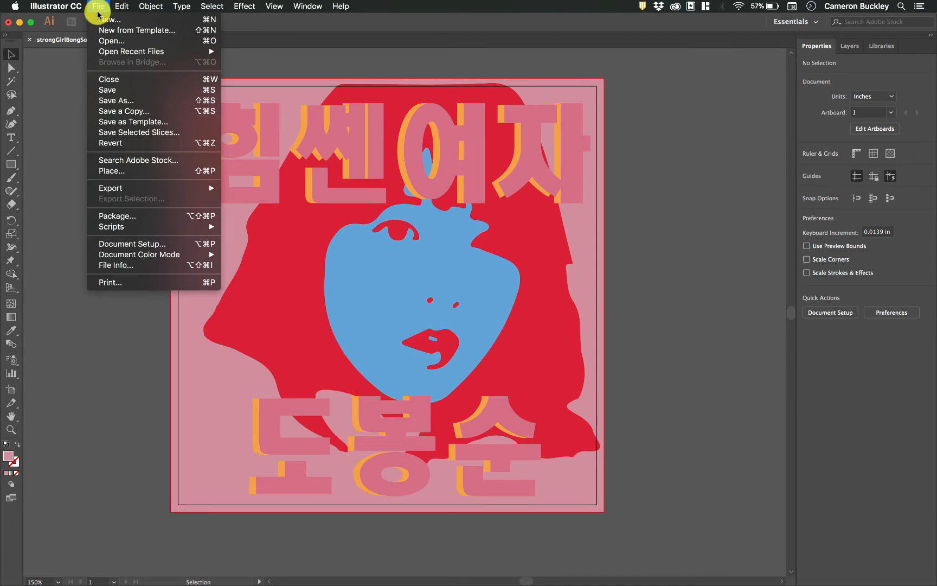
{"action": "left_click", "coordinate": [118, 102]}
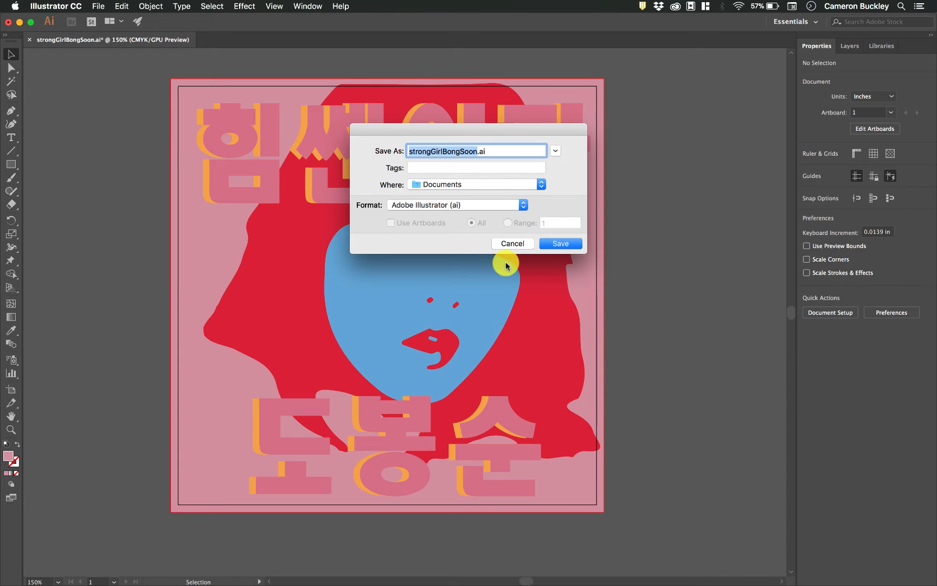
{"action": "left_click", "coordinate": [497, 206]}
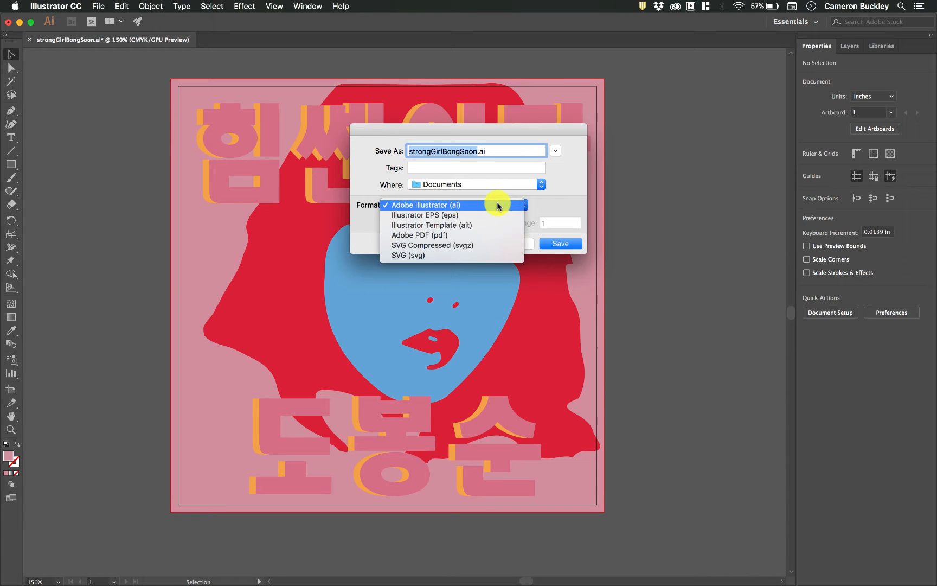
{"action": "left_click", "coordinate": [445, 237]}
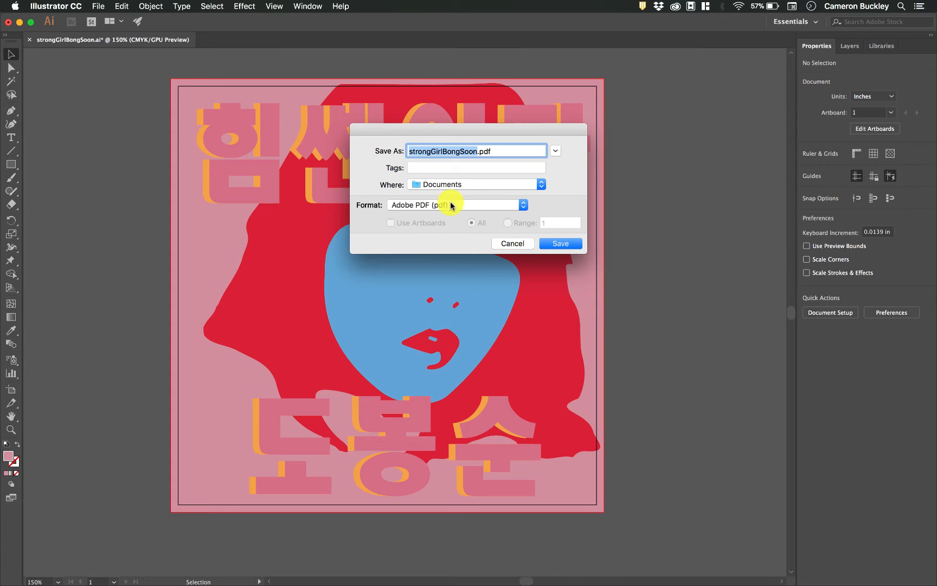
{"action": "left_click", "coordinate": [563, 245]}
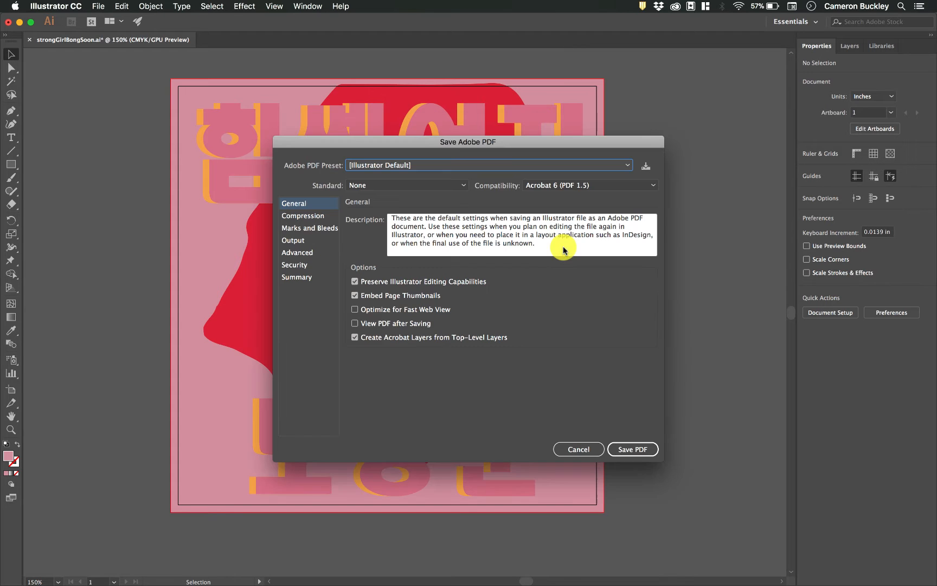
Apply the High Quality Print preset, check the Marks and Bleeds settings, and save the PDF.
{"action": "left_click_drag", "start_coordinate": [539, 144], "coordinate": [455, 113]}
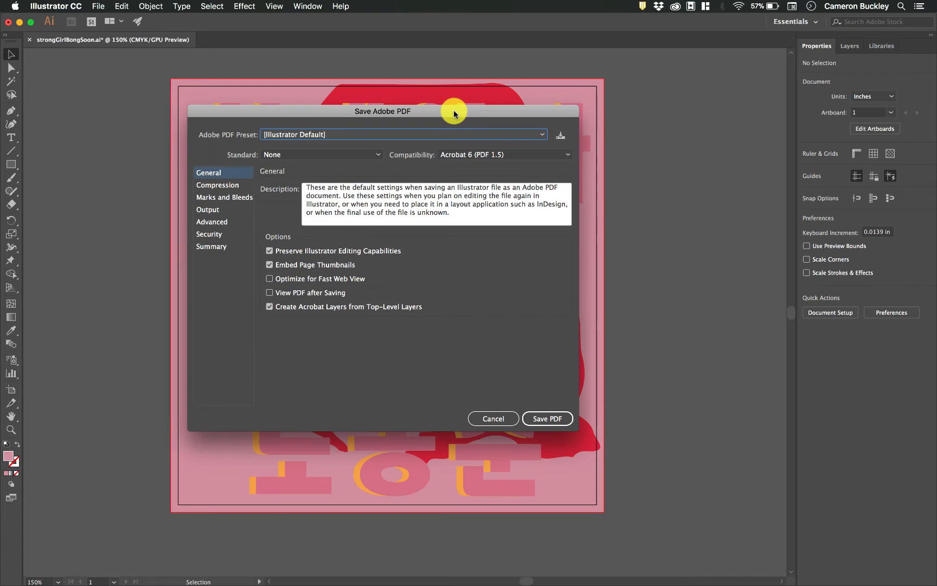
{"action": "left_click", "coordinate": [374, 159]}
{"action": "left_click", "coordinate": [382, 143]}
{"action": "left_click", "coordinate": [382, 144]}
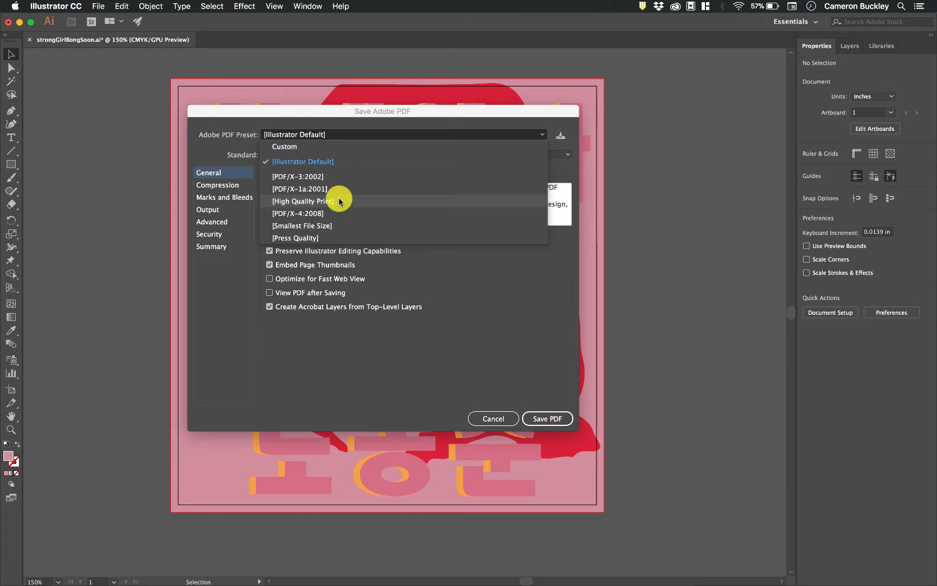
{"action": "left_click", "coordinate": [342, 204]}
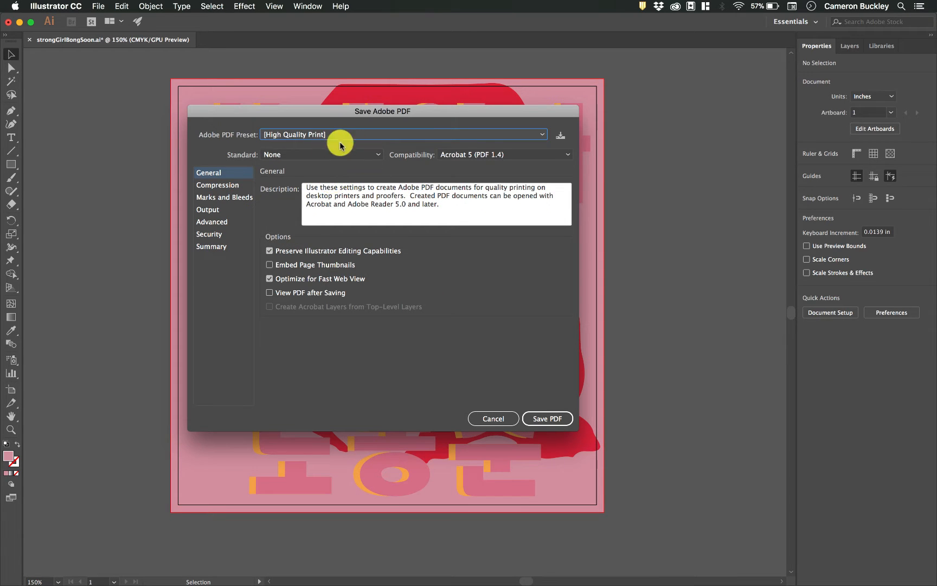
{"action": "left_click", "coordinate": [224, 196]}
{"action": "left_click", "coordinate": [556, 422]}
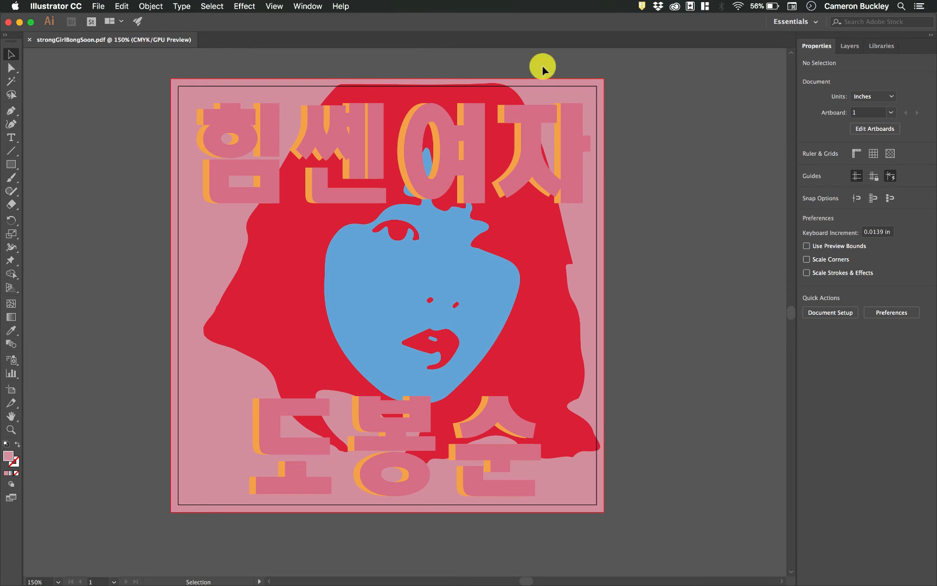
Check the bleed values in the document setup and the available document color modes.
{"action": "left_click", "coordinate": [835, 313]}
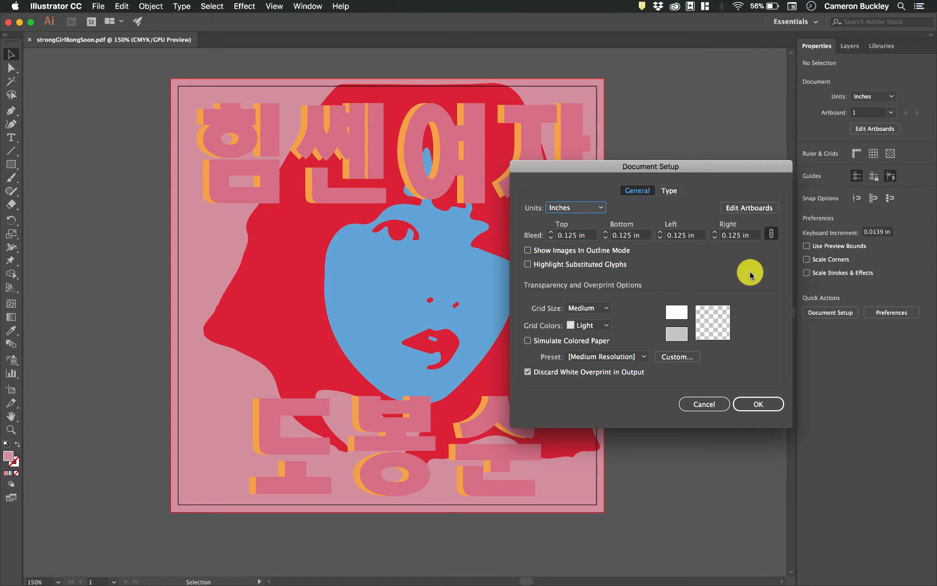
{"action": "left_click", "coordinate": [747, 404]}
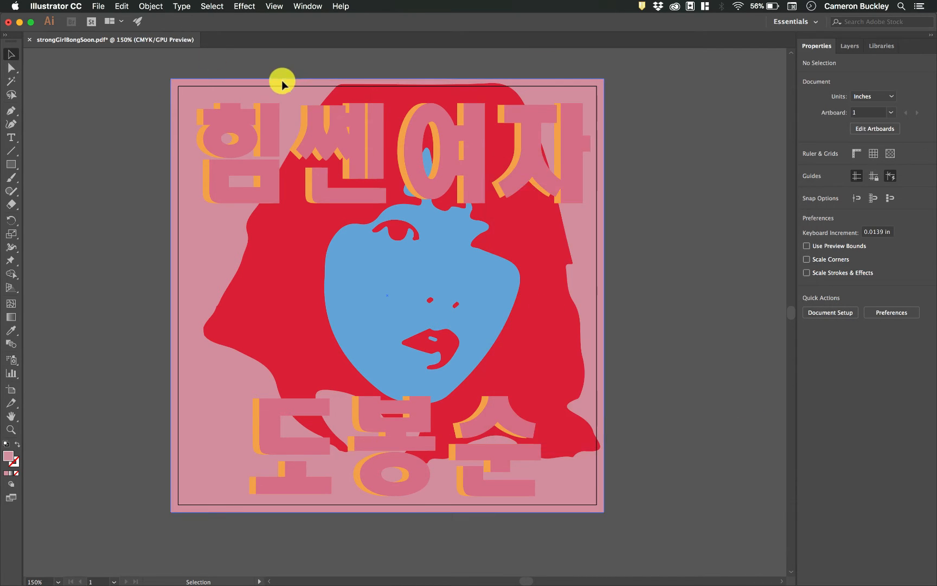
{"action": "left_click", "coordinate": [97, 5]}
{"action": "mouse_move", "coordinate": [151, 254]}
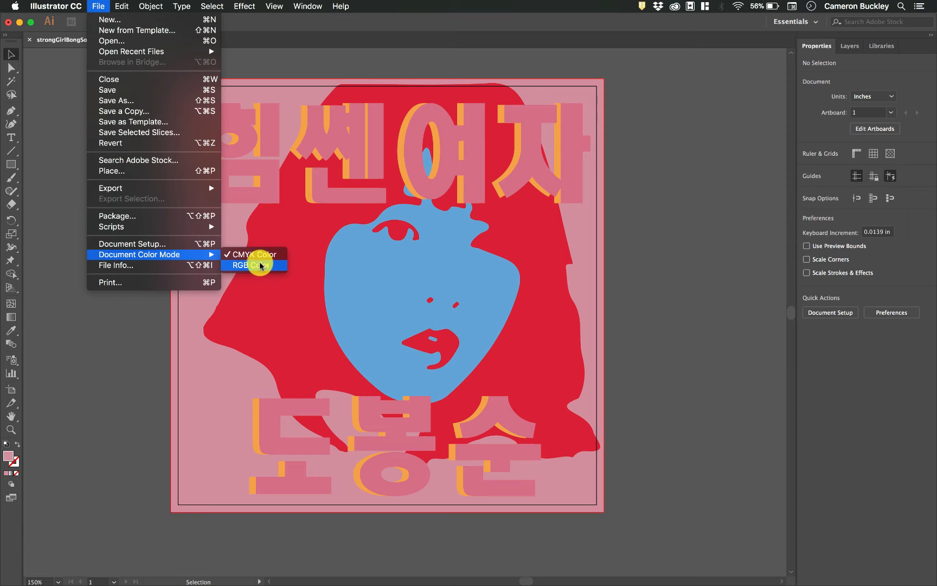
{"action": "left_click", "coordinate": [674, 156]}
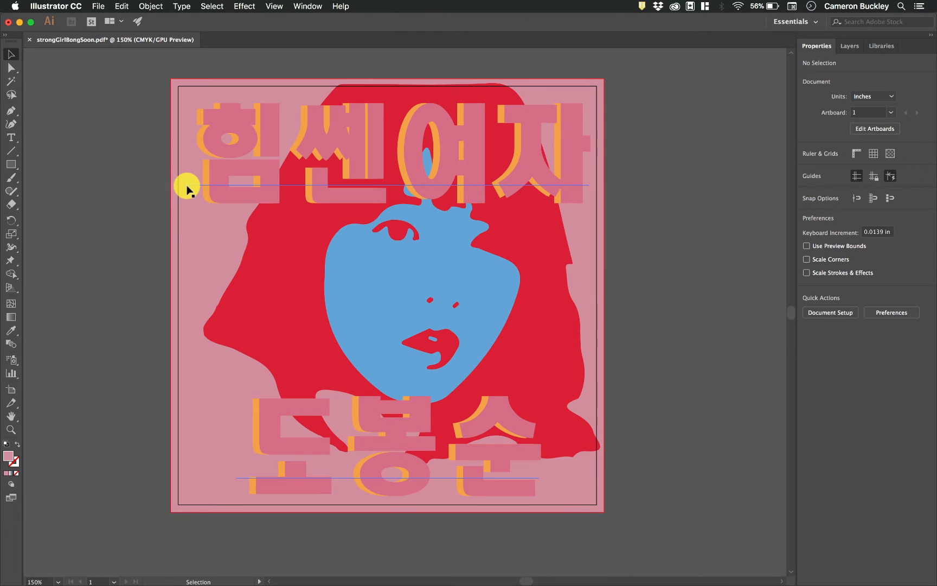
Start Export for Screens and remove the SVG format, keeping only the PNG output.
{"action": "left_click", "coordinate": [98, 7]}
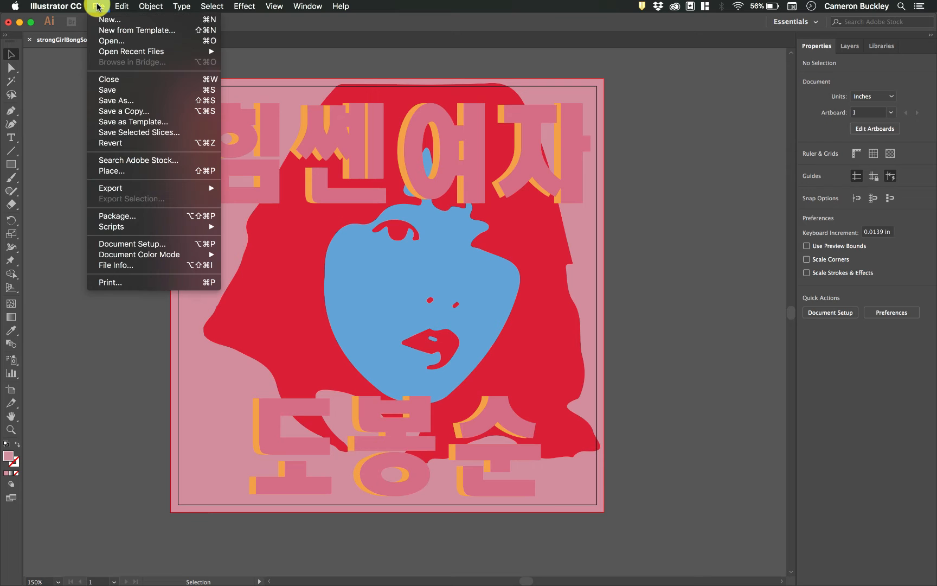
{"action": "mouse_move", "coordinate": [129, 190]}
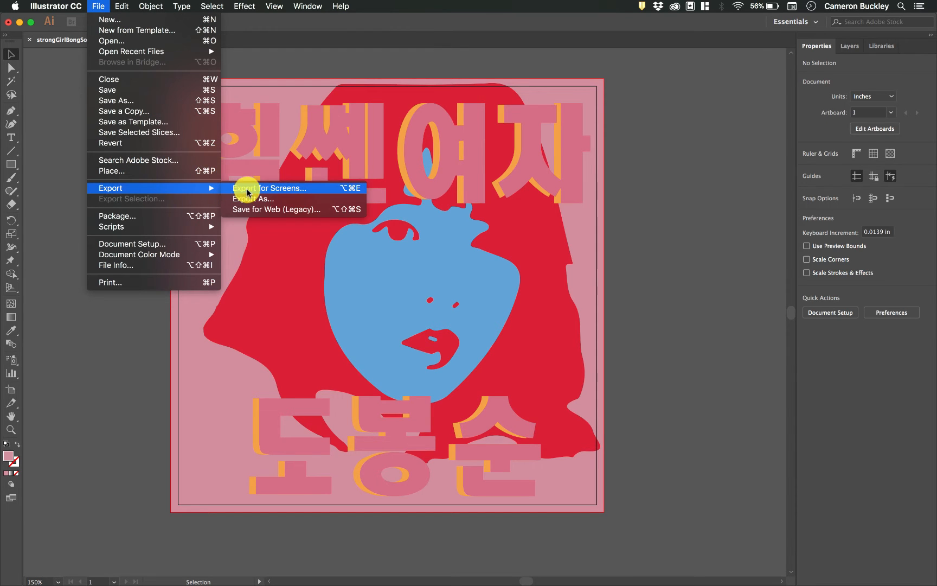
{"action": "left_click", "coordinate": [281, 190]}
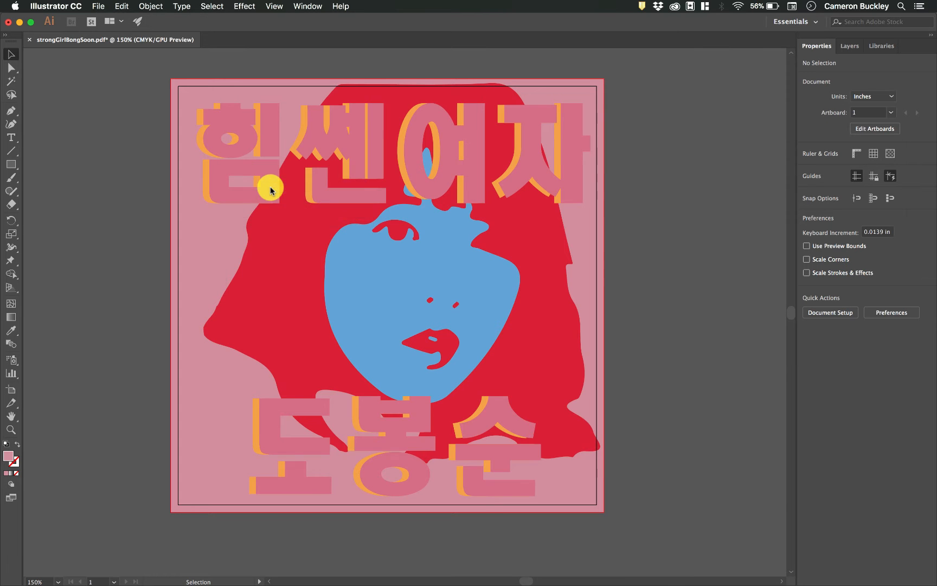
{"action": "left_click_drag", "start_coordinate": [511, 151], "coordinate": [418, 115]}
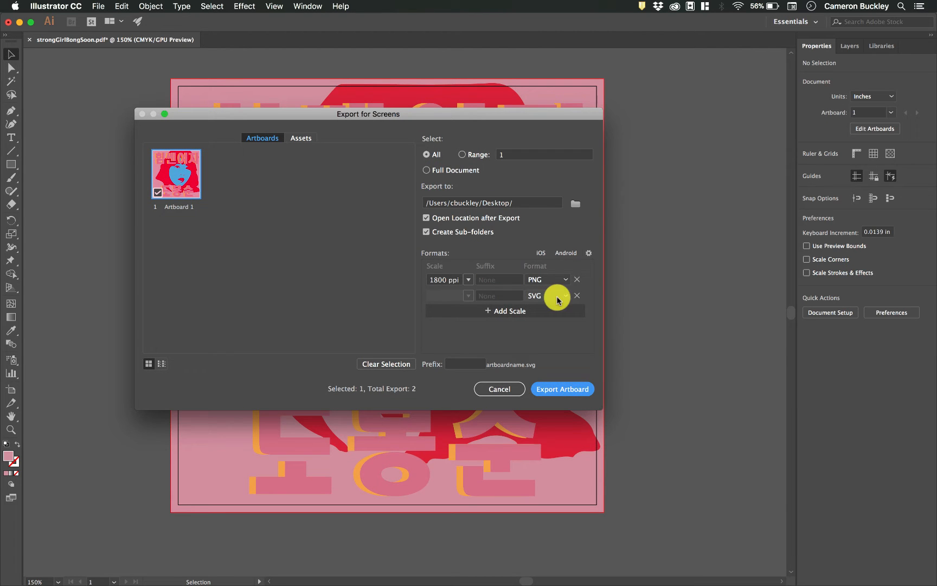
{"action": "left_click", "coordinate": [578, 296]}
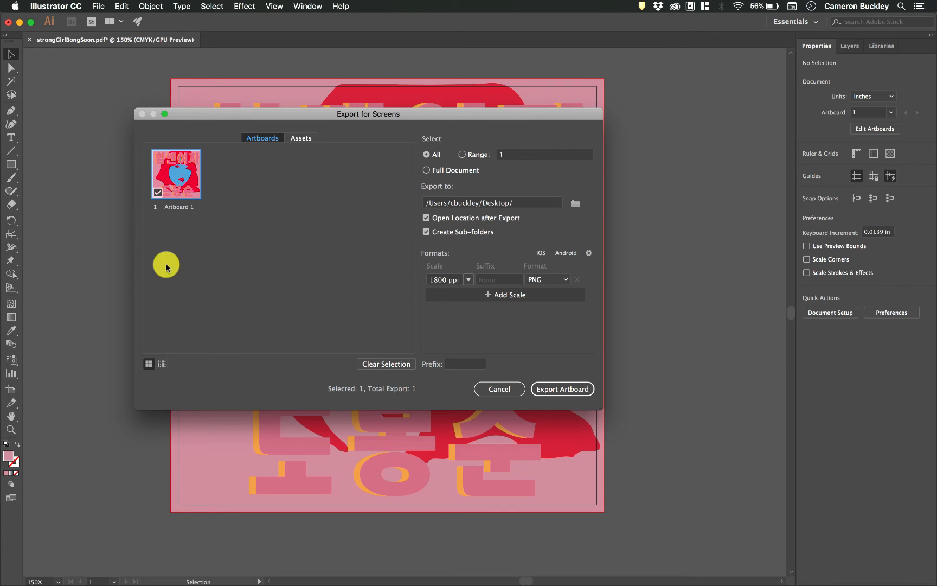
Look at the export assets, return to the artboards and choose Artboard 1 for the export range.
{"action": "left_click", "coordinate": [301, 139]}
{"action": "left_click", "coordinate": [261, 139]}
{"action": "left_click", "coordinate": [171, 189]}
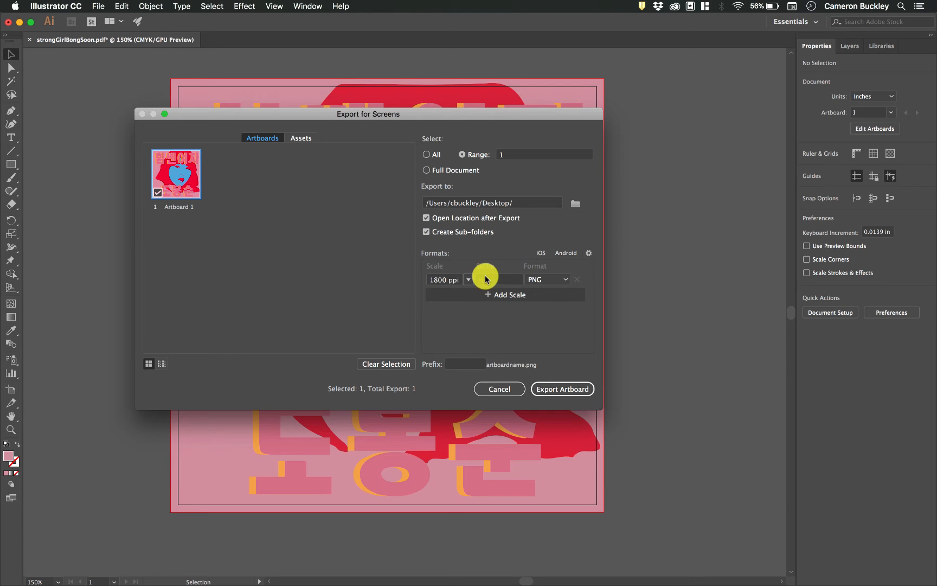
Try the 4x and 2x scales for the PNG export.
{"action": "left_click", "coordinate": [468, 279]}
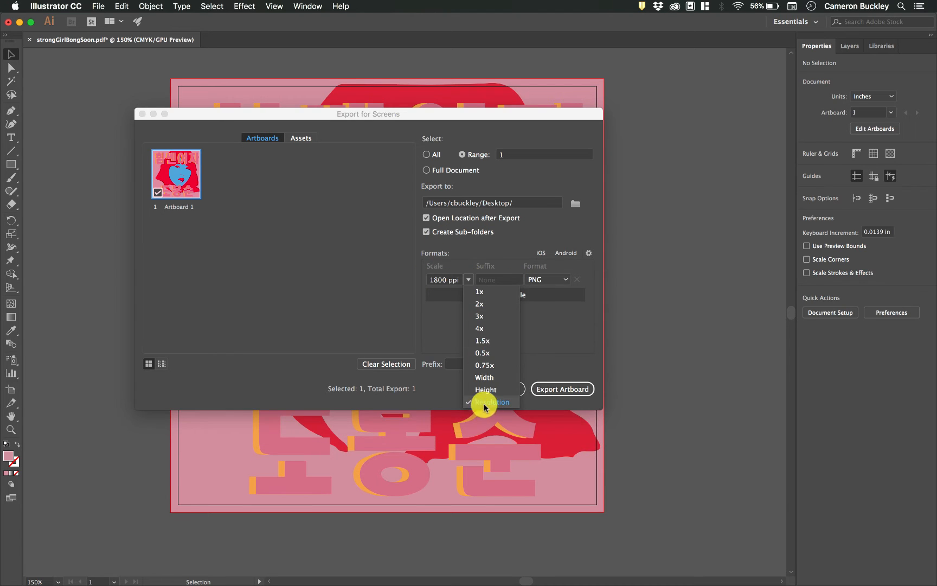
{"action": "left_click", "coordinate": [483, 332]}
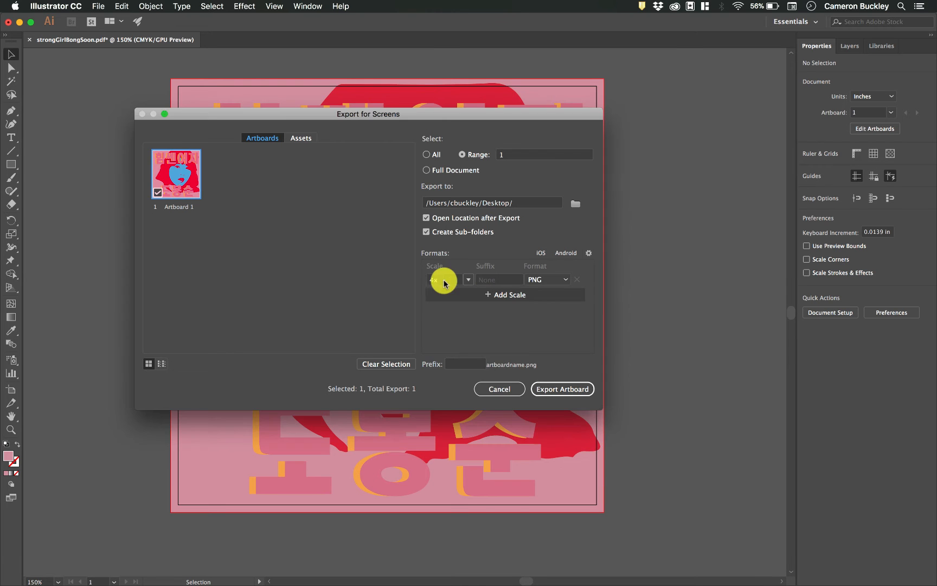
{"action": "left_click", "coordinate": [468, 279]}
{"action": "left_click", "coordinate": [485, 304]}
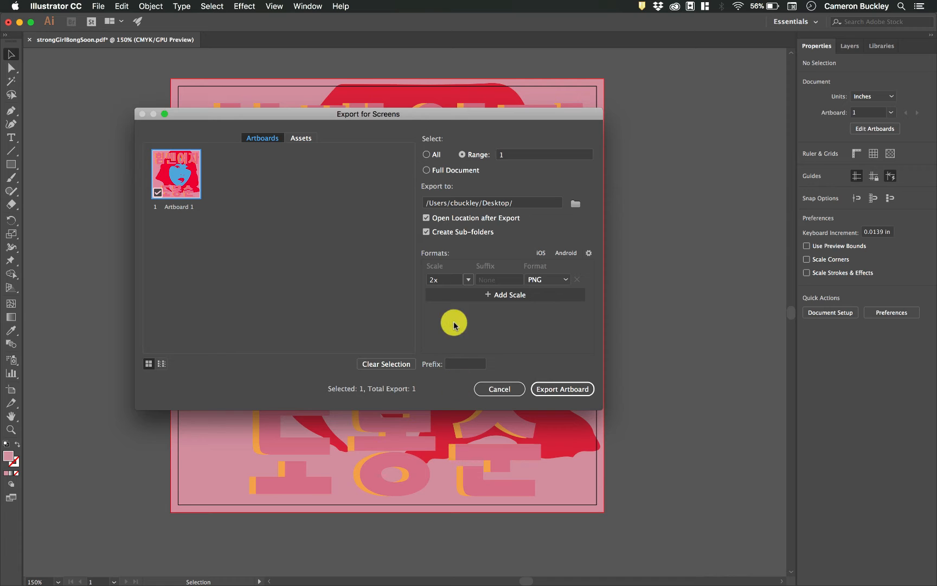
Define the PNG export scale by resolution, at 144 ppi.
{"action": "left_click", "coordinate": [468, 280]}
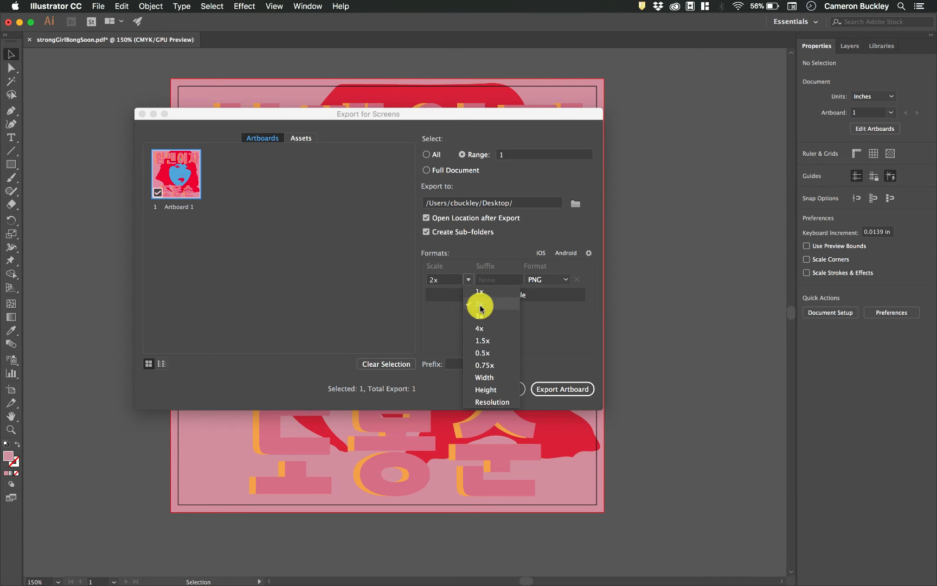
{"action": "left_click", "coordinate": [491, 402]}
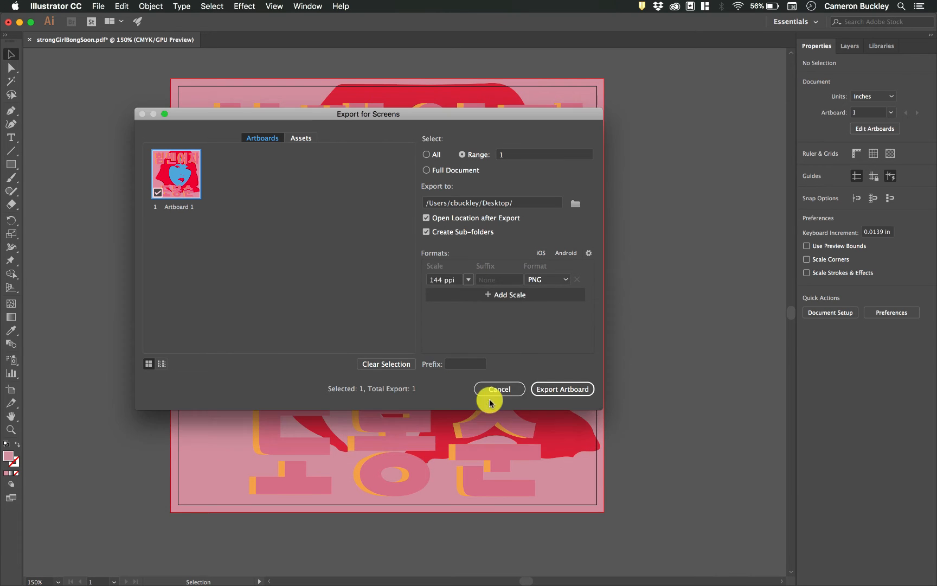
{"action": "left_click", "coordinate": [468, 278]}
{"action": "left_click", "coordinate": [467, 277]}
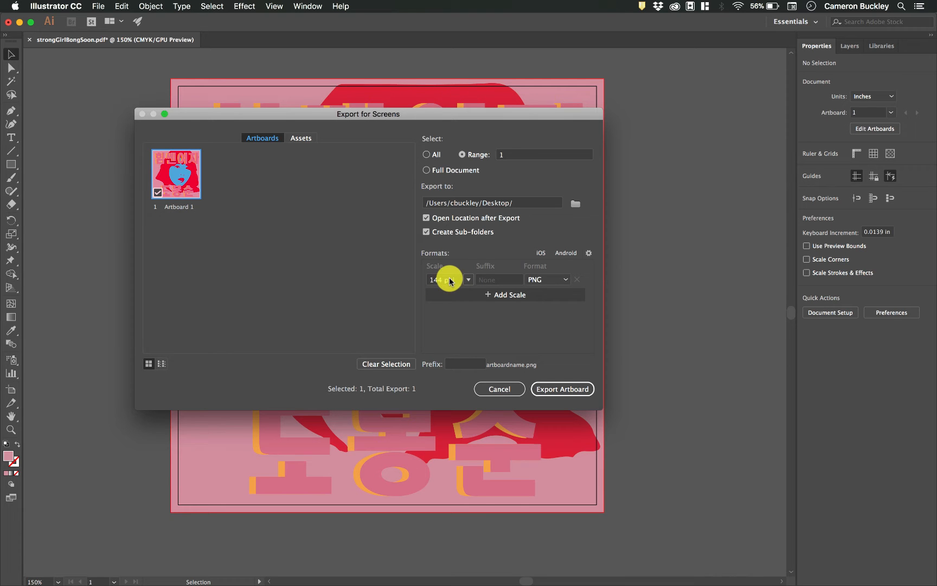
Define the artboard export scale as a width of 1920 px and set its format to JPG 100.
{"action": "left_click", "coordinate": [469, 280]}
{"action": "left_click", "coordinate": [480, 385]}
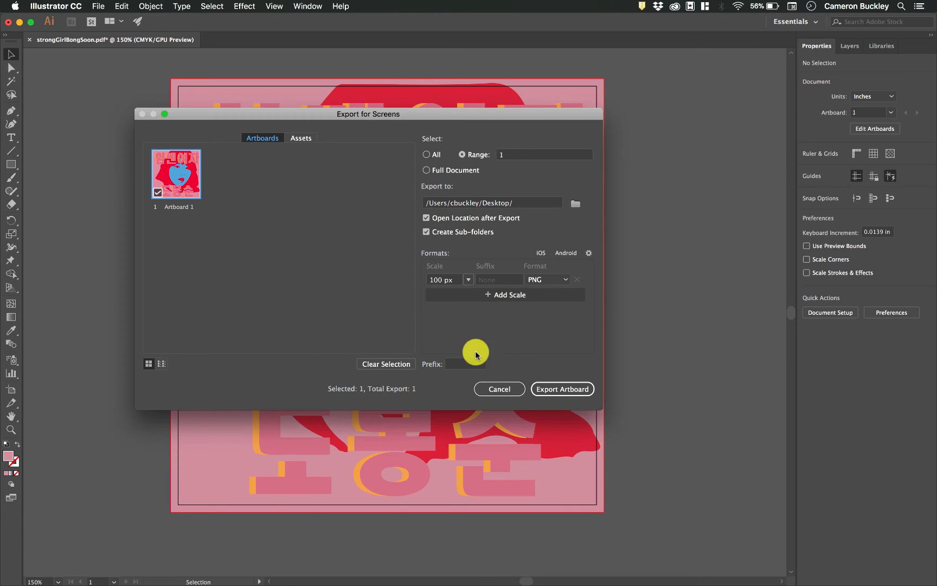
{"action": "left_click", "coordinate": [469, 280]}
{"action": "left_click", "coordinate": [484, 385]}
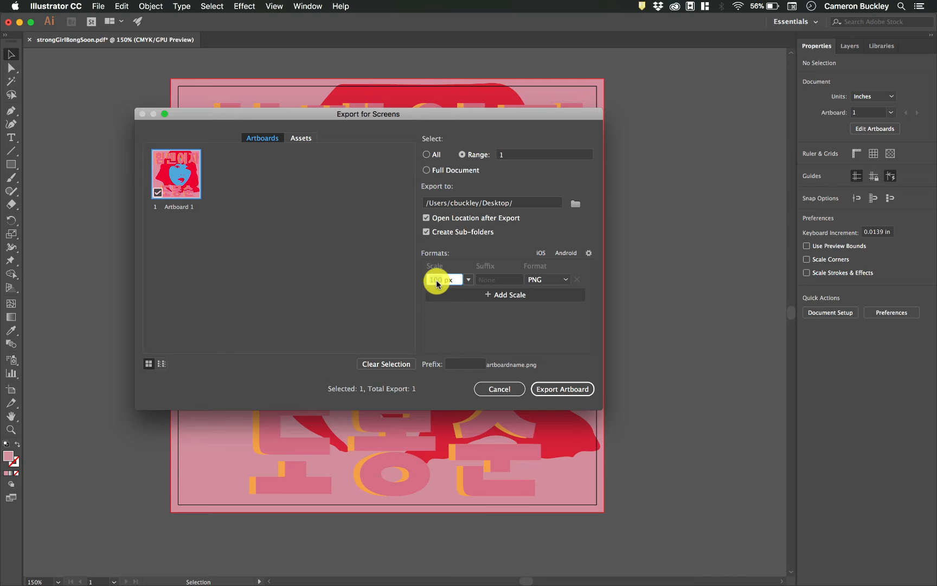
{"action": "left_click", "coordinate": [468, 279]}
{"action": "left_click", "coordinate": [487, 381]}
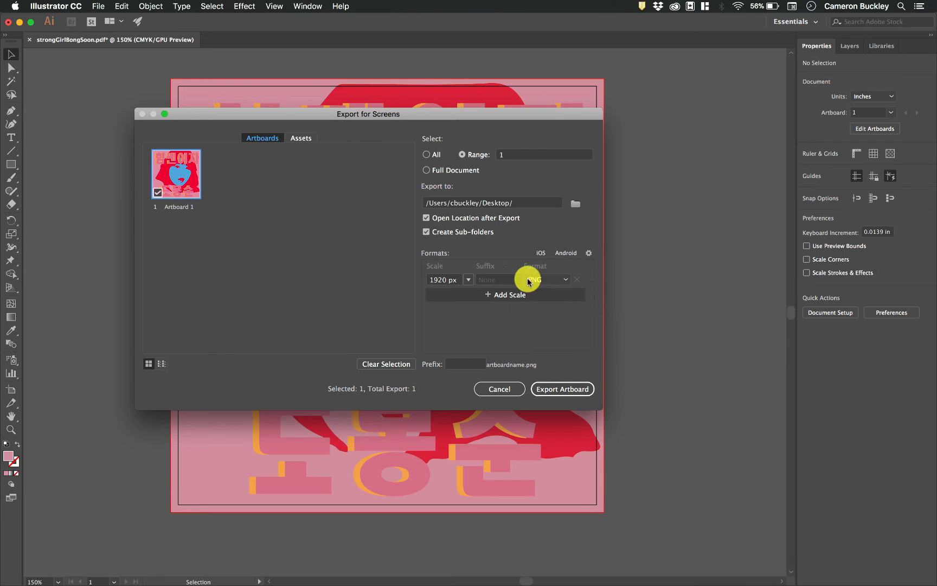
{"action": "left_click", "coordinate": [544, 280]}
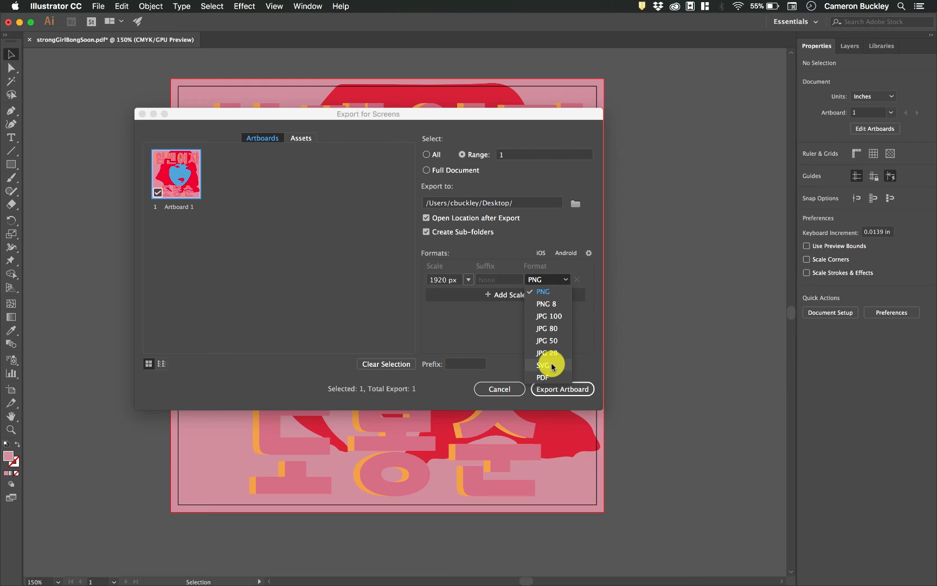
{"action": "left_click", "coordinate": [557, 317]}
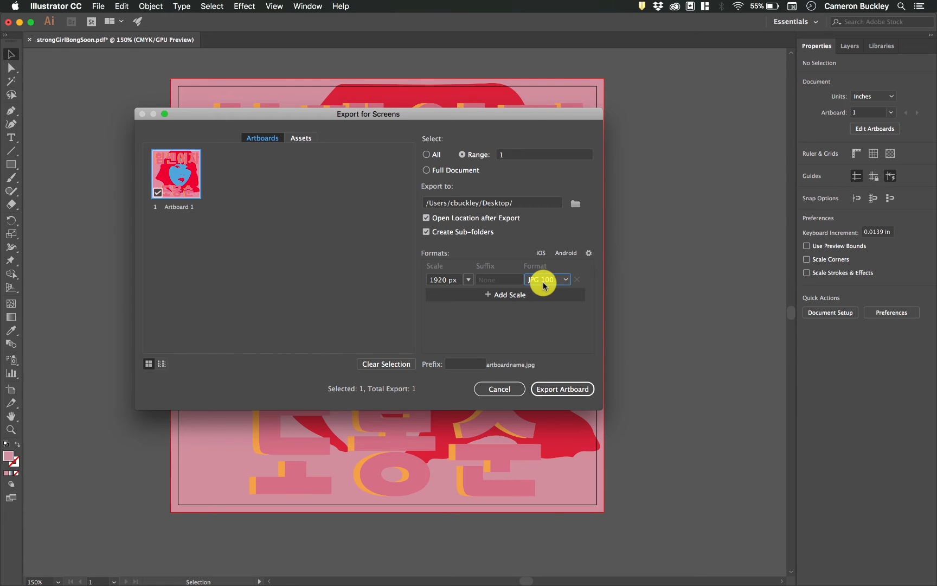
Add a second export scale 1280 px wide in JPG 100 format, and export the artboard.
{"action": "left_click", "coordinate": [478, 365]}
{"action": "left_click", "coordinate": [481, 339]}
{"action": "left_click", "coordinate": [483, 296]}
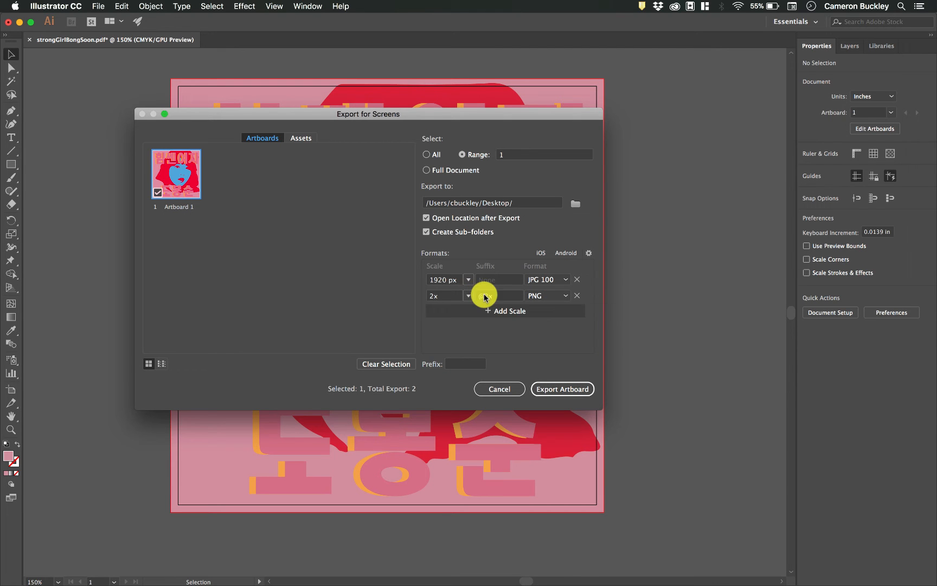
{"action": "left_click", "coordinate": [469, 295]}
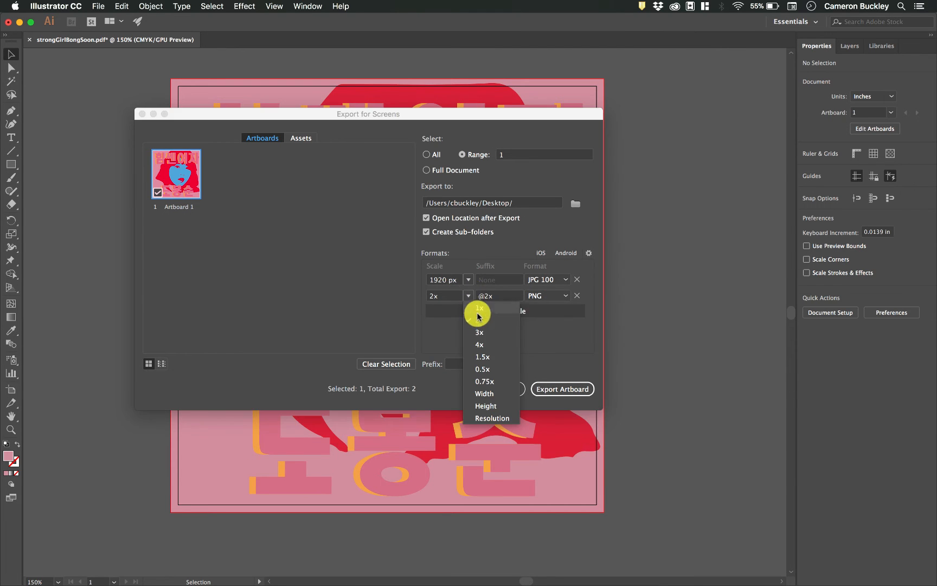
{"action": "left_click", "coordinate": [502, 394]}
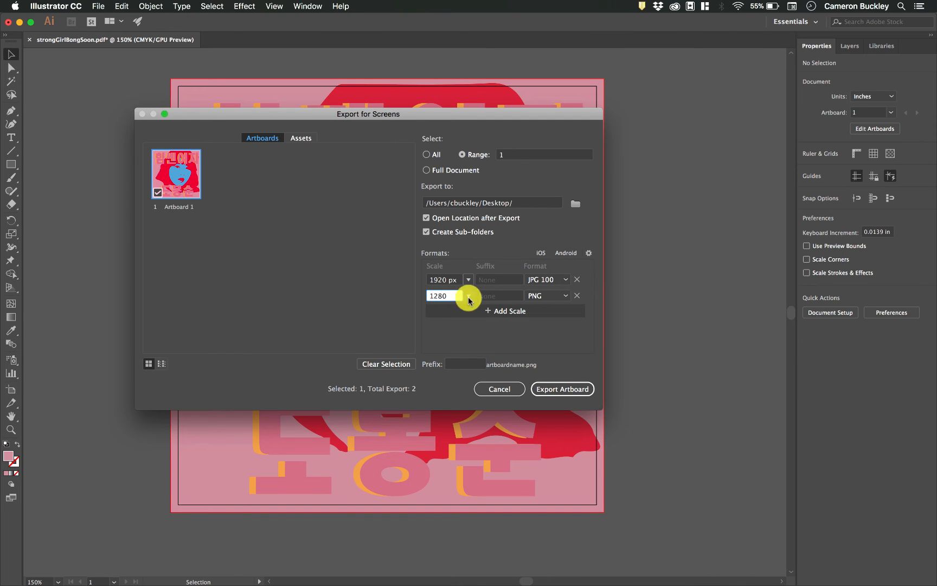
{"action": "left_click", "coordinate": [512, 336]}
{"action": "left_click", "coordinate": [562, 294]}
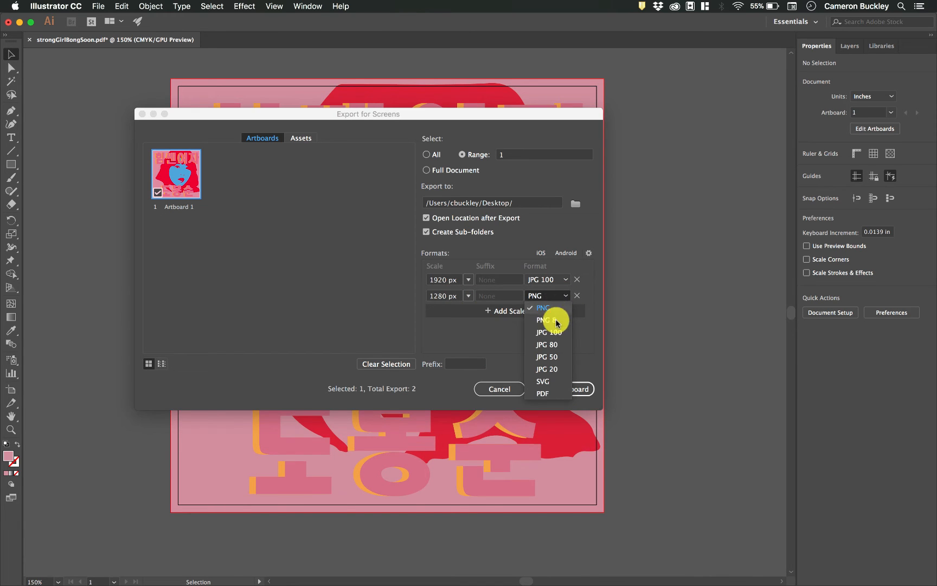
{"action": "left_click", "coordinate": [549, 332]}
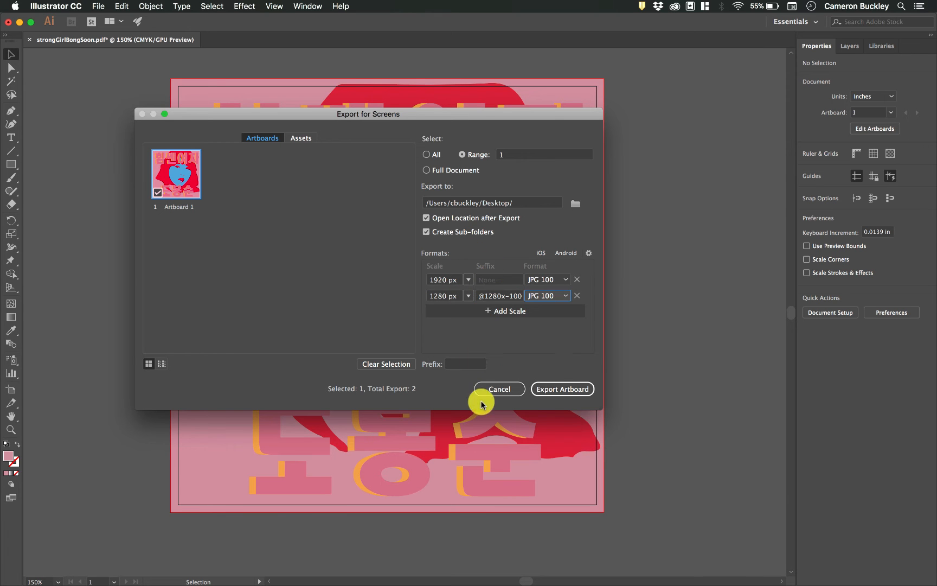
{"action": "left_click", "coordinate": [576, 397]}
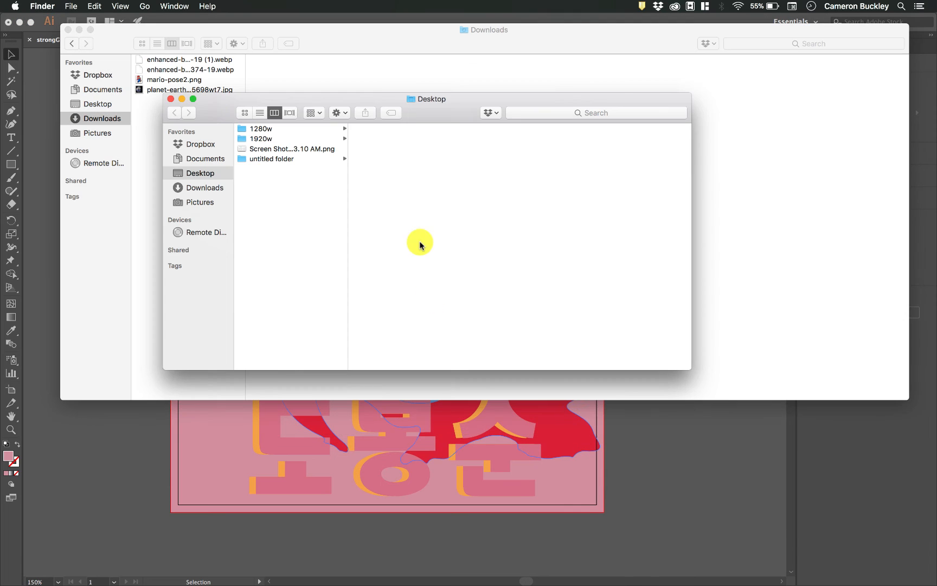
Look through the exported 1280w and 1920w folders on the Desktop and close the Downloads window.
{"action": "left_click", "coordinate": [284, 129]}
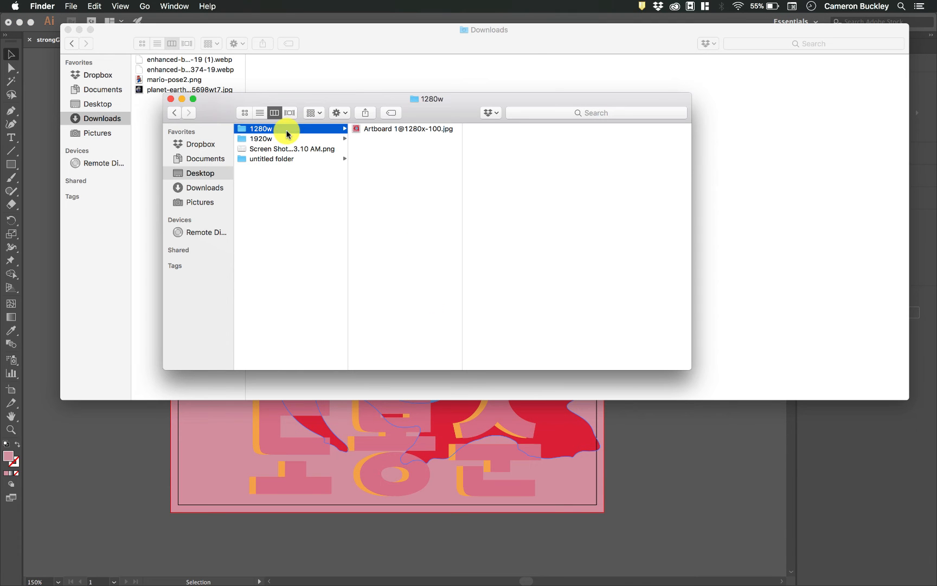
{"action": "left_click", "coordinate": [67, 31]}
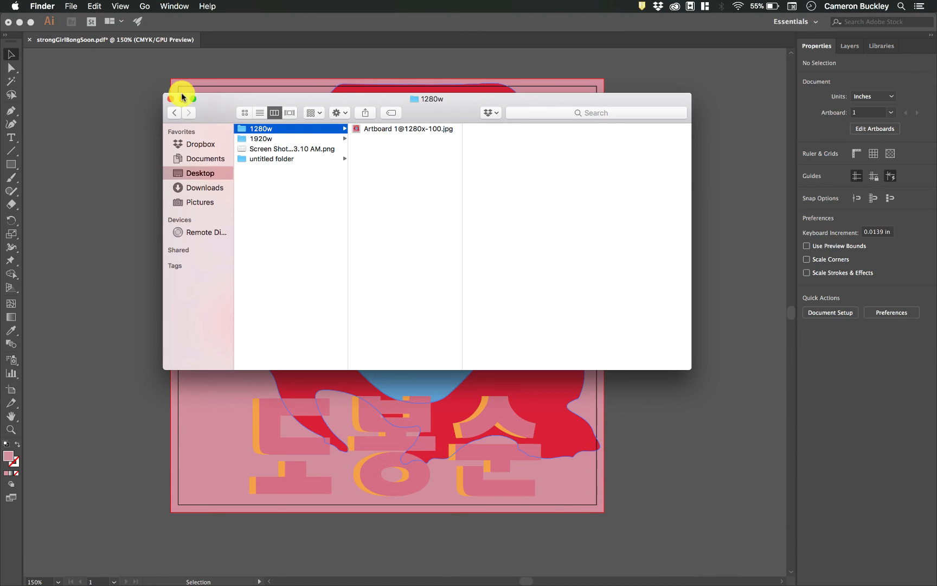
{"action": "left_click", "coordinate": [266, 139]}
{"action": "left_click", "coordinate": [284, 130]}
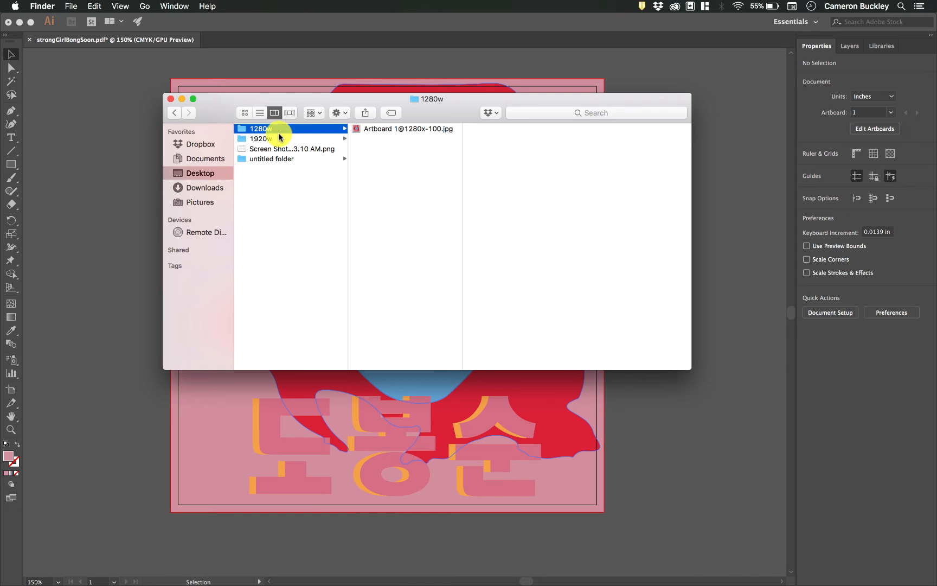
{"action": "left_click", "coordinate": [317, 139]}
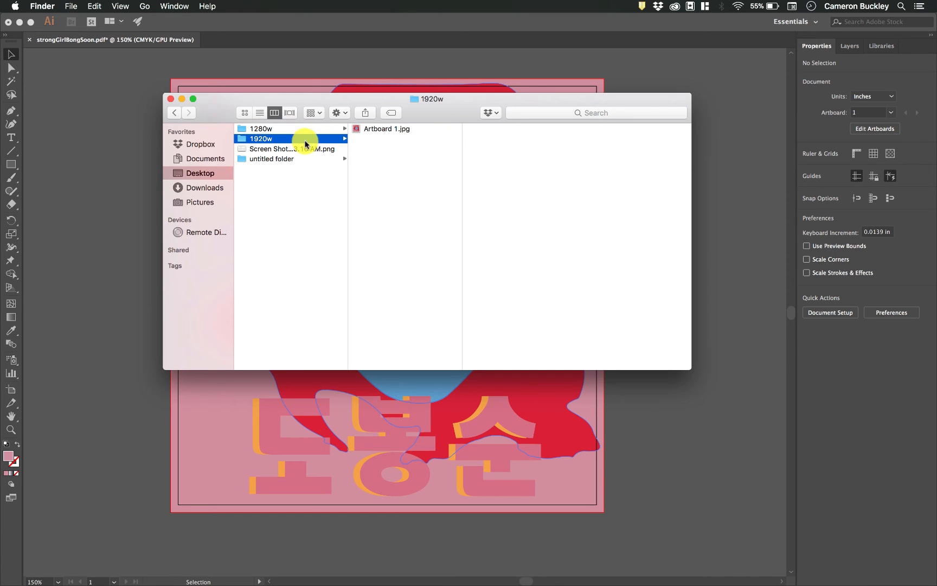
{"action": "left_click", "coordinate": [388, 129]}
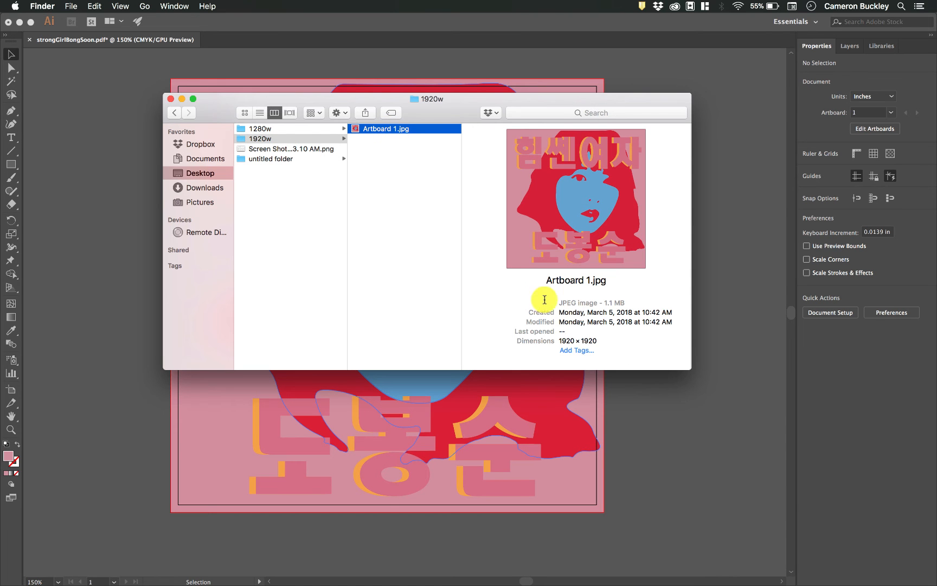
{"action": "double_click", "coordinate": [389, 129]}
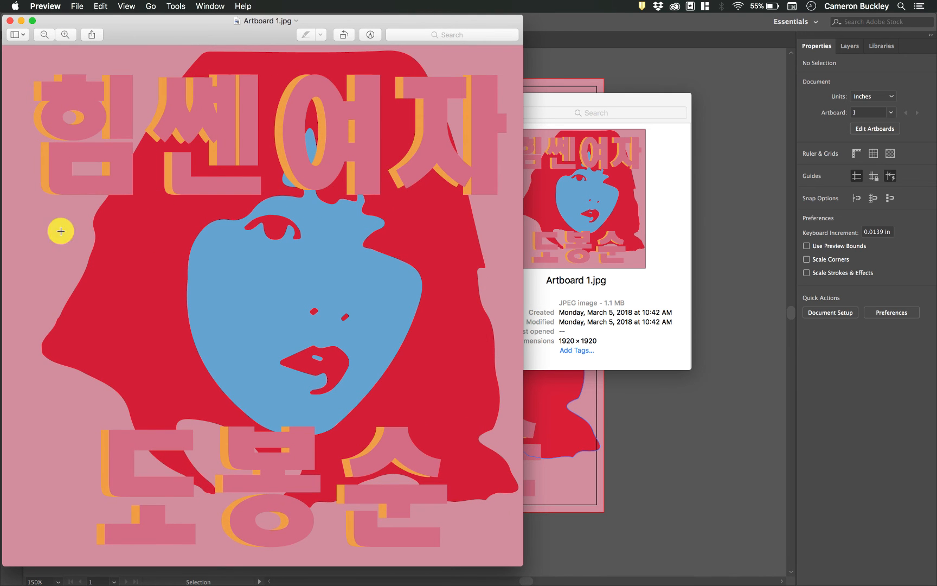
{"action": "left_click", "coordinate": [598, 289]}
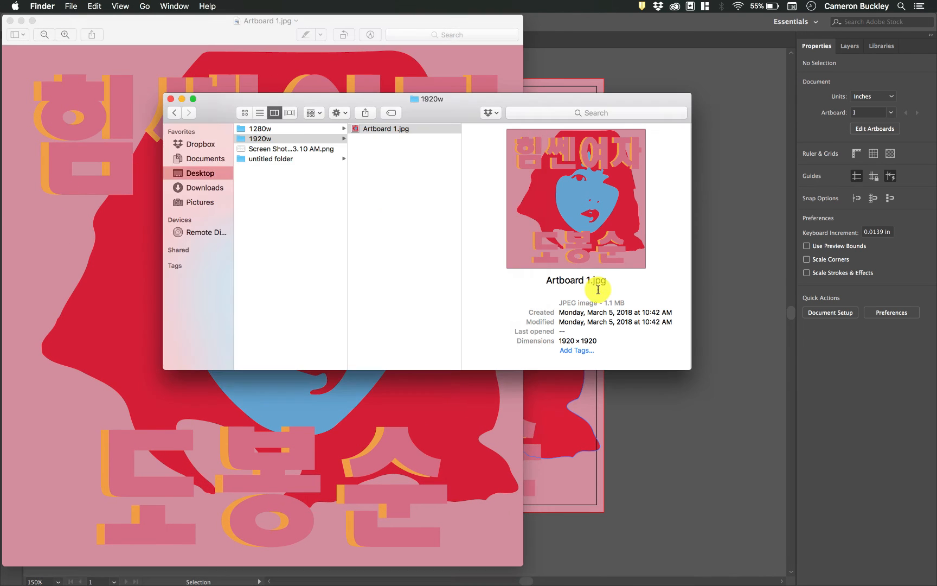
{"action": "left_click", "coordinate": [293, 129]}
{"action": "double_click", "coordinate": [374, 128]}
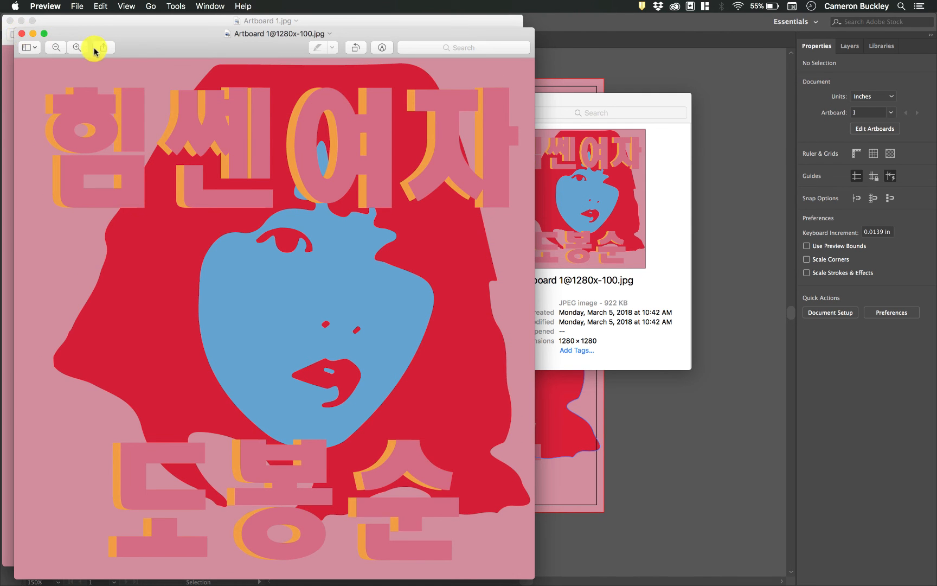
{"action": "left_click_drag", "start_coordinate": [172, 37], "coordinate": [481, 25]}
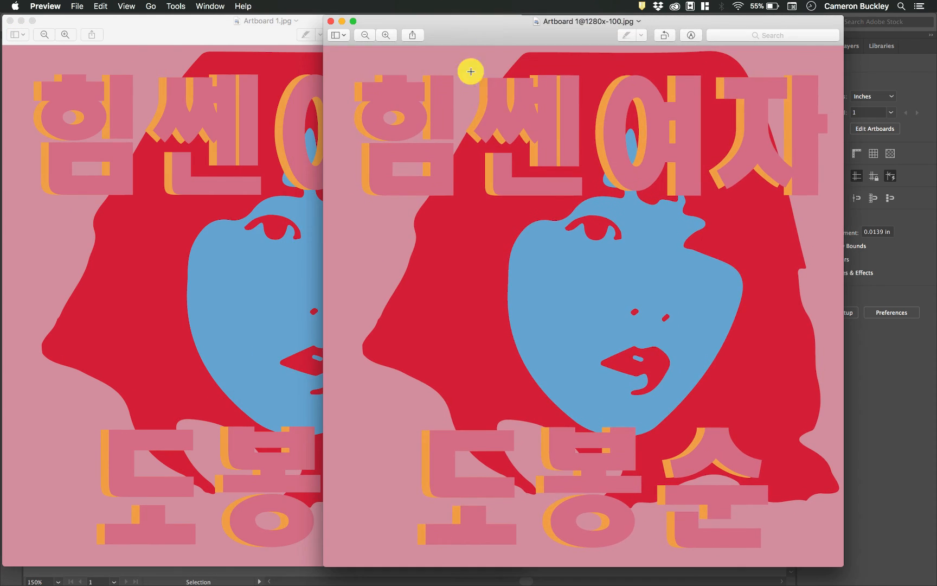
{"action": "left_click", "coordinate": [330, 21]}
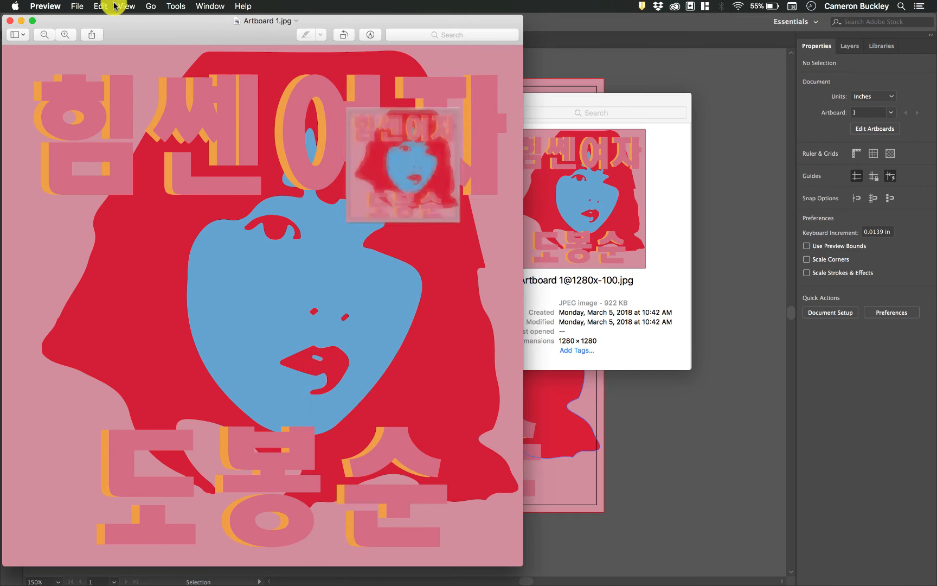
{"action": "left_click", "coordinate": [10, 21]}
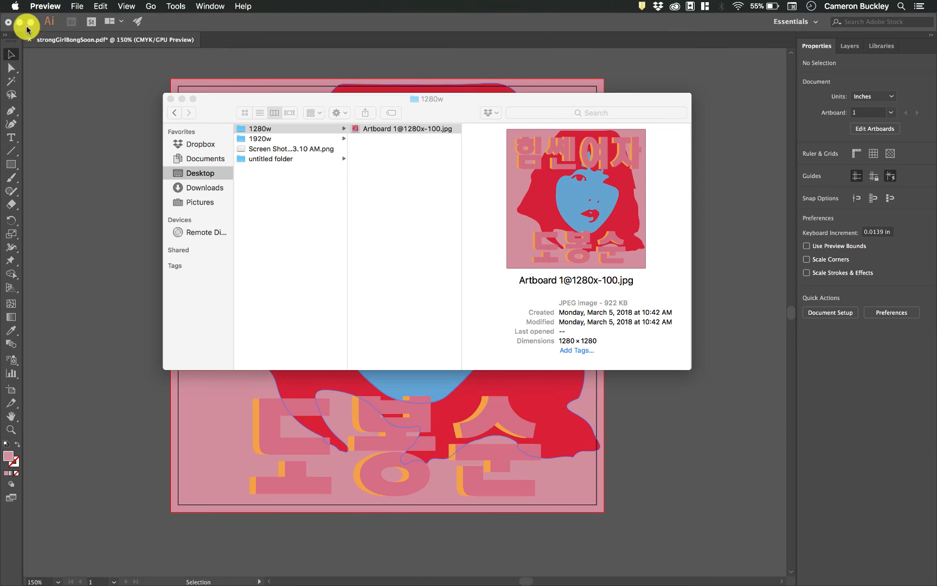
{"action": "left_click", "coordinate": [170, 98]}
{"action": "left_click", "coordinate": [109, 166]}
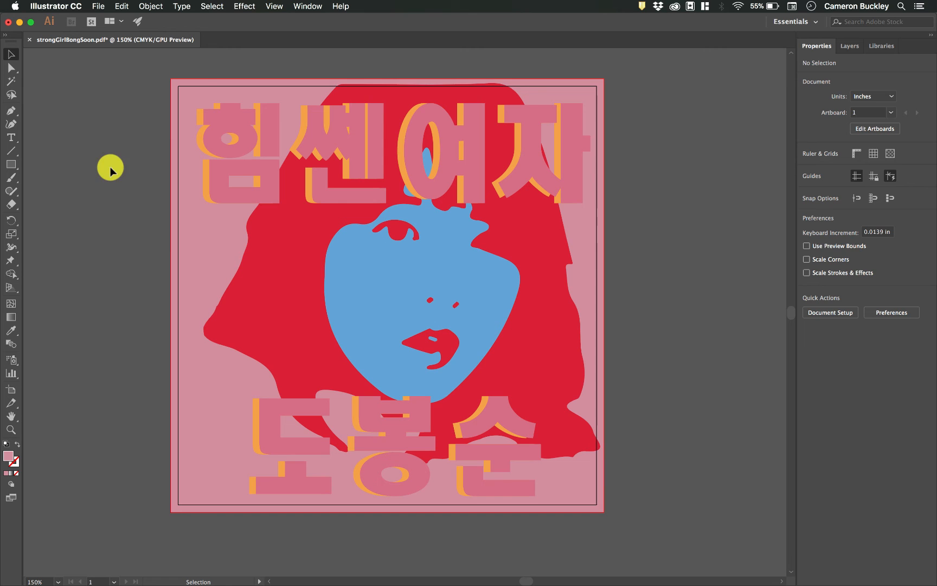
Hide the two text objects and the pink background rectangle in Layer 1, leaving the face group visible.
{"action": "left_click", "coordinate": [194, 266]}
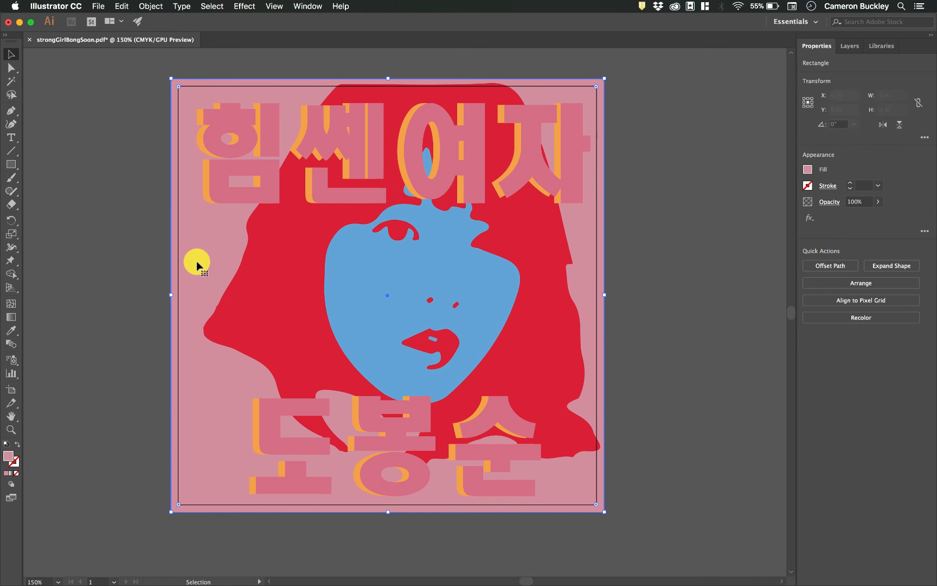
{"action": "left_click", "coordinate": [849, 47]}
{"action": "left_click", "coordinate": [806, 63]}
{"action": "left_click", "coordinate": [805, 63]}
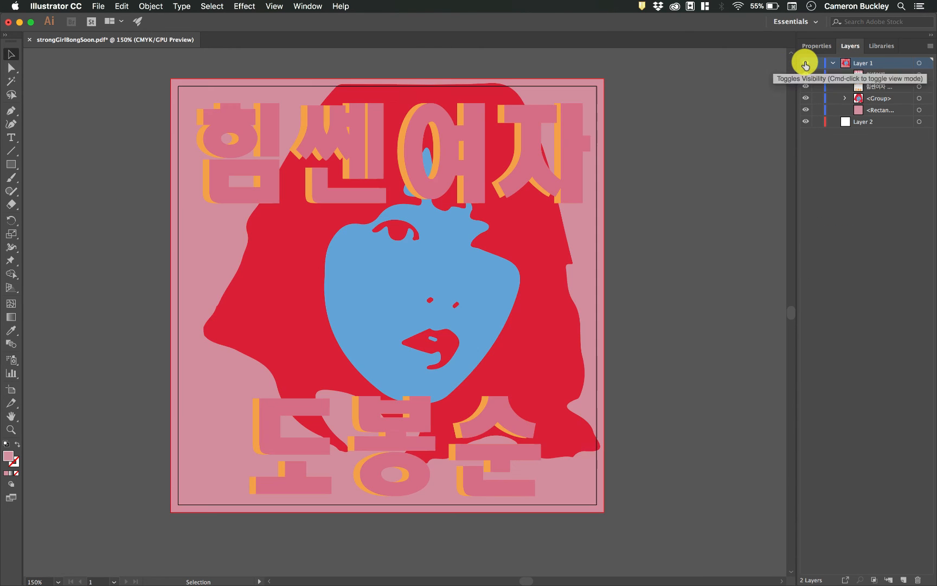
{"action": "left_click", "coordinate": [805, 74]}
{"action": "left_click", "coordinate": [806, 87]}
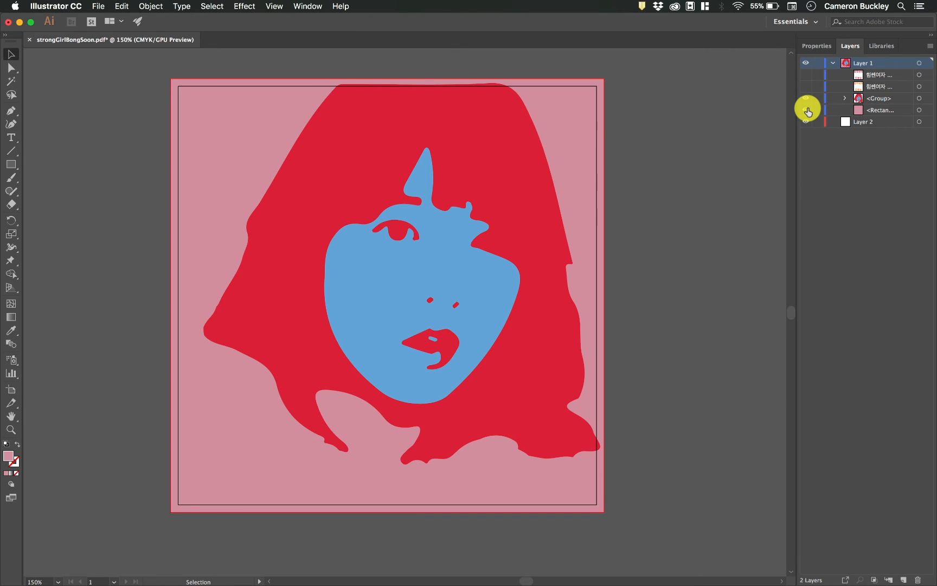
{"action": "left_click", "coordinate": [806, 111]}
{"action": "left_click", "coordinate": [811, 167]}
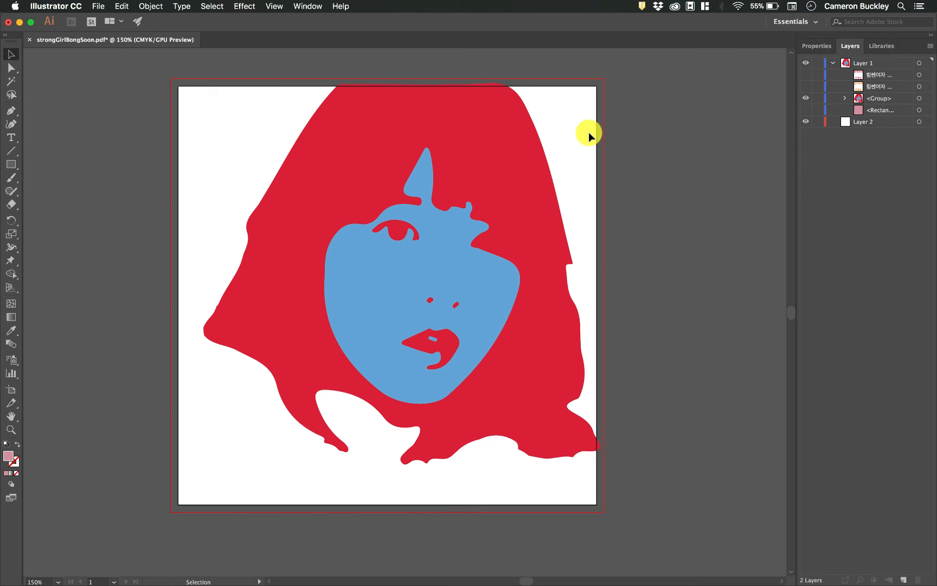
Move the face group slightly left and down so that it lies entirely inside the artboard.
{"action": "left_click_drag", "start_coordinate": [523, 184], "coordinate": [492, 198]}
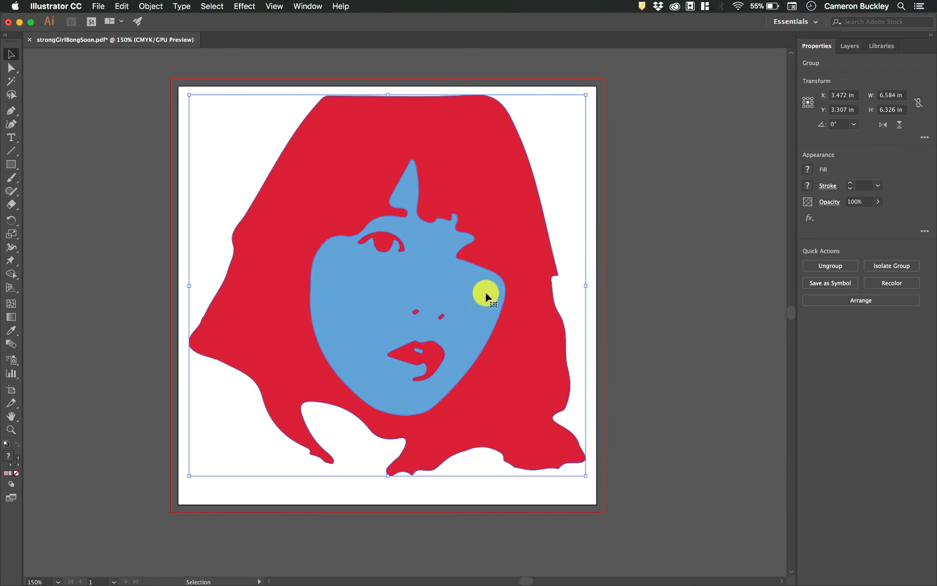
{"action": "left_click", "coordinate": [646, 252]}
{"action": "left_click", "coordinate": [495, 215]}
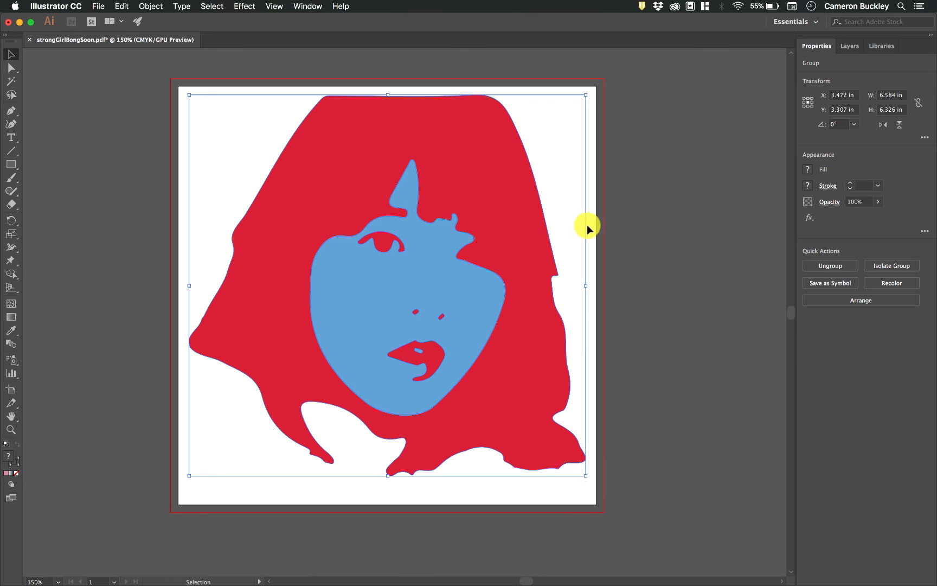
Start Export for Screens and set the asset export scale to 4x in PNG format.
{"action": "left_click", "coordinate": [97, 6]}
{"action": "mouse_move", "coordinate": [146, 189]}
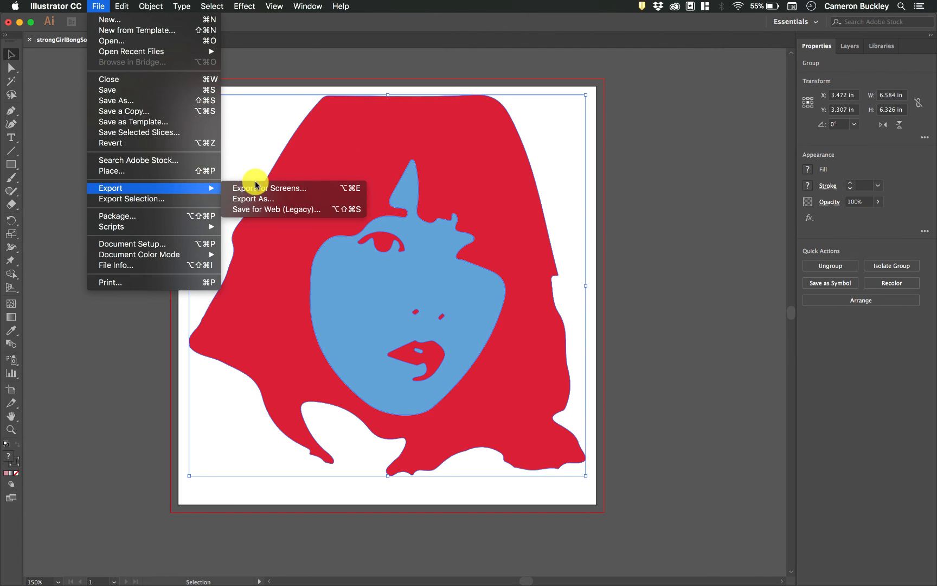
{"action": "left_click", "coordinate": [255, 188]}
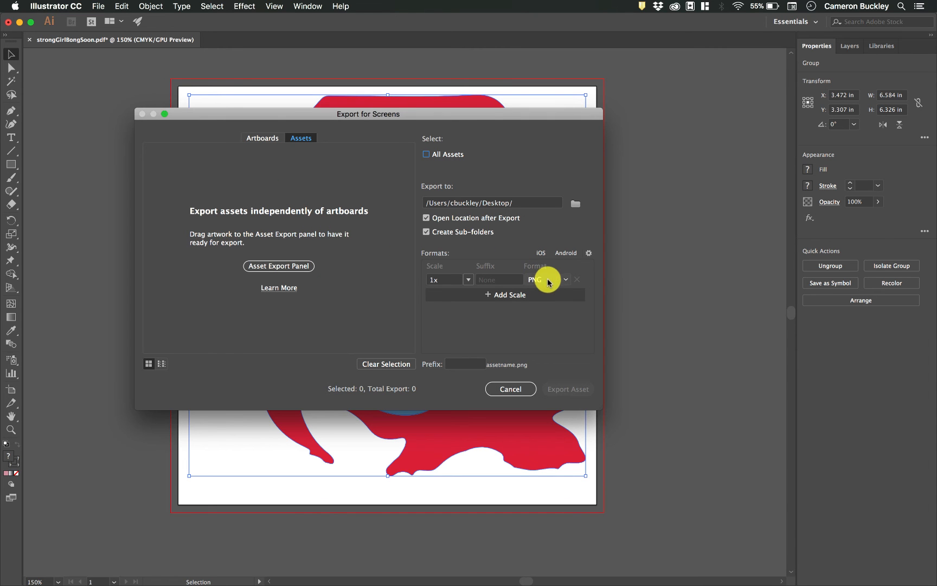
{"action": "left_click", "coordinate": [470, 279]}
{"action": "left_click", "coordinate": [501, 328]}
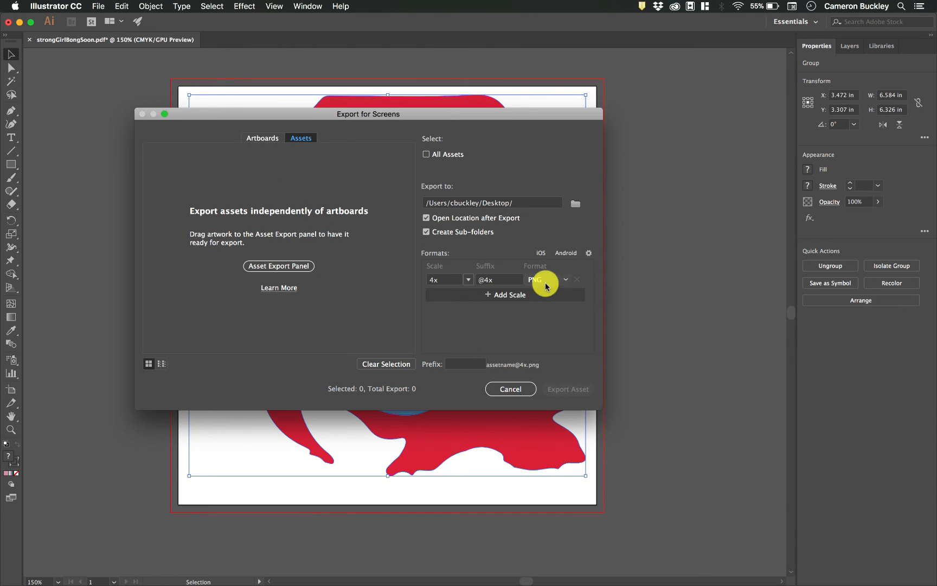
{"action": "left_click", "coordinate": [490, 298]}
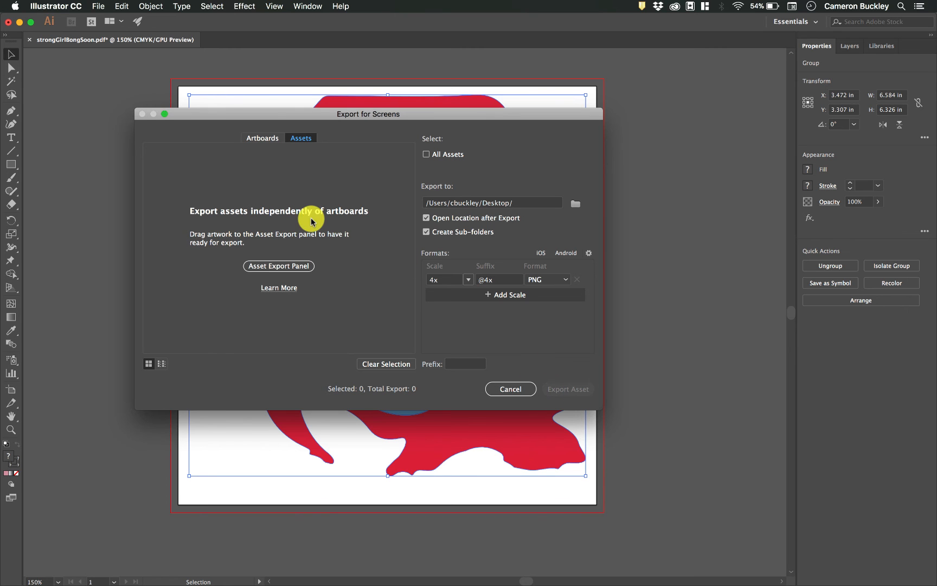
Switch the export from assets to artboards and remove the 1280 px scale, without replacing the existing JPG files.
{"action": "left_click", "coordinate": [271, 136]}
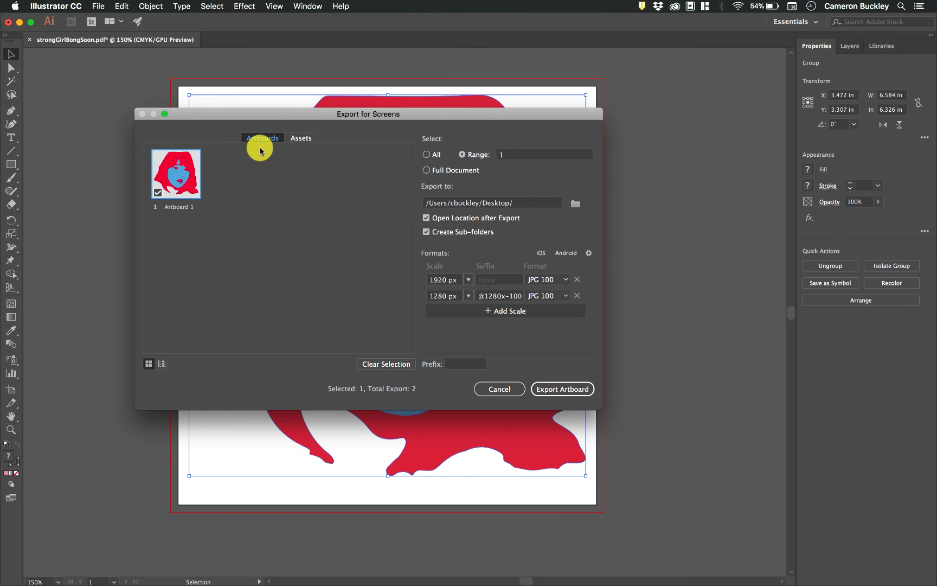
{"action": "left_click", "coordinate": [576, 389]}
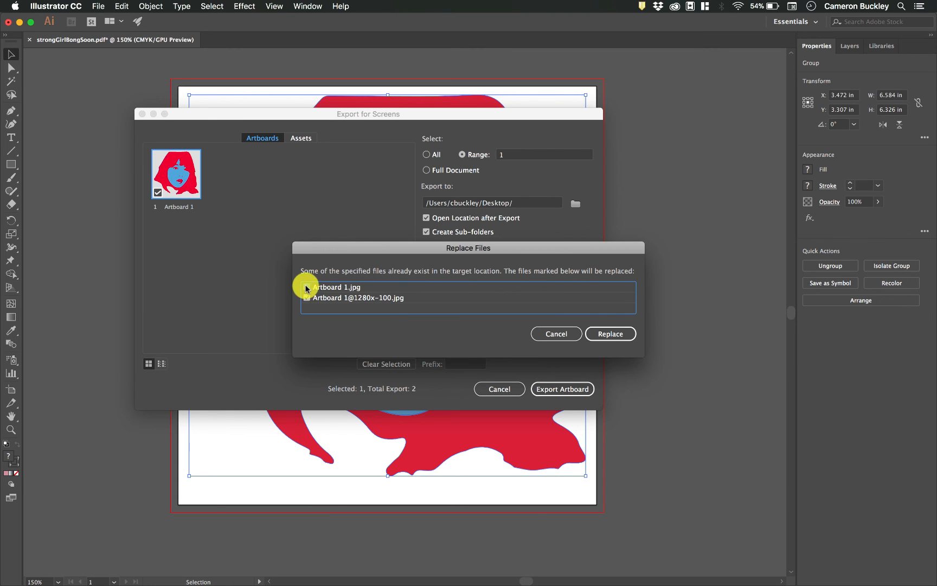
{"action": "left_click", "coordinate": [558, 332]}
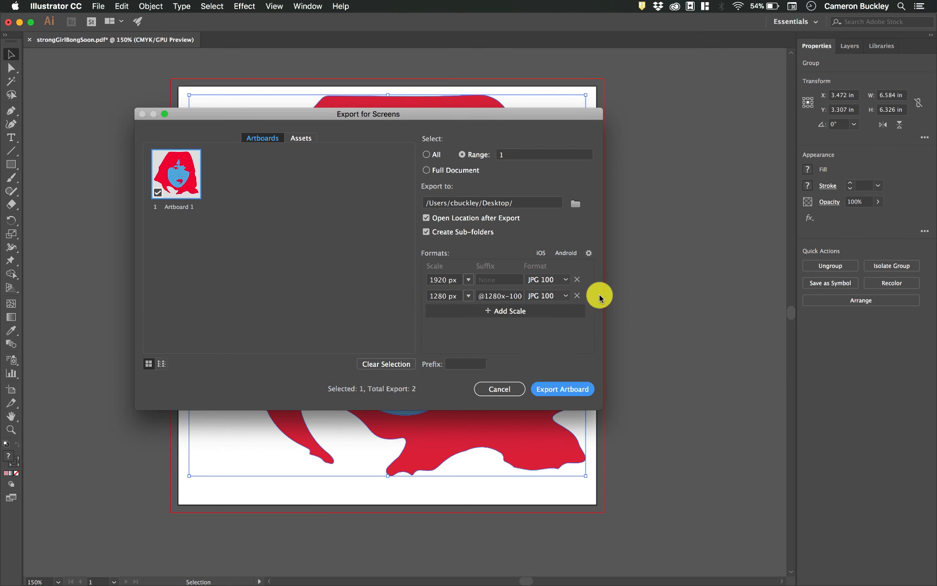
{"action": "left_click", "coordinate": [579, 294]}
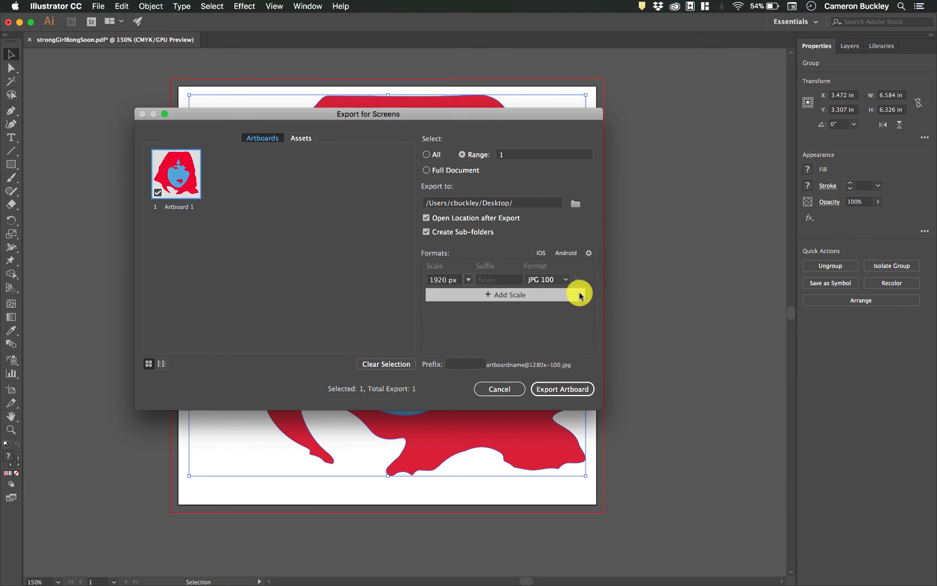
Set the remaining export scale to 4x in PNG format and export Artboard 1 to the Desktop.
{"action": "left_click", "coordinate": [468, 280]}
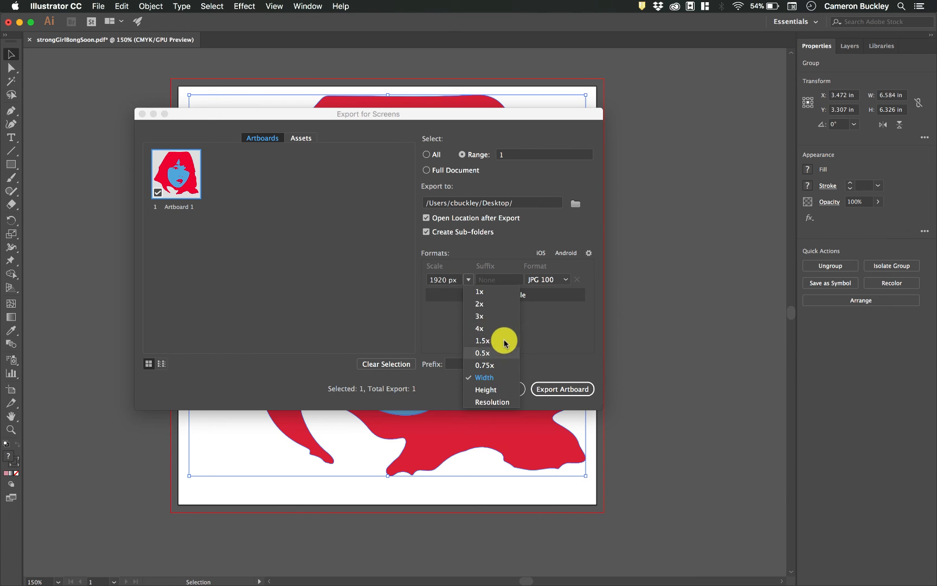
{"action": "left_click", "coordinate": [491, 328]}
{"action": "left_click", "coordinate": [548, 280]}
{"action": "left_click", "coordinate": [548, 291]}
{"action": "left_click", "coordinate": [549, 282]}
{"action": "left_click", "coordinate": [549, 285]}
{"action": "left_click", "coordinate": [582, 392]}
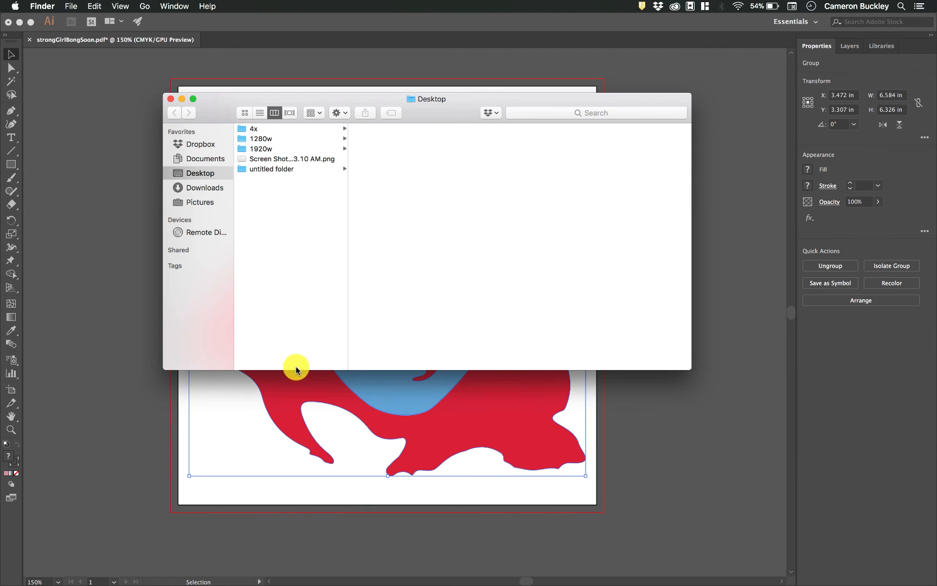
Open Artboard 1.png from the 4x folder on the Desktop to inspect the exported face and its background.
{"action": "left_click", "coordinate": [270, 130]}
{"action": "double_click", "coordinate": [378, 129]}
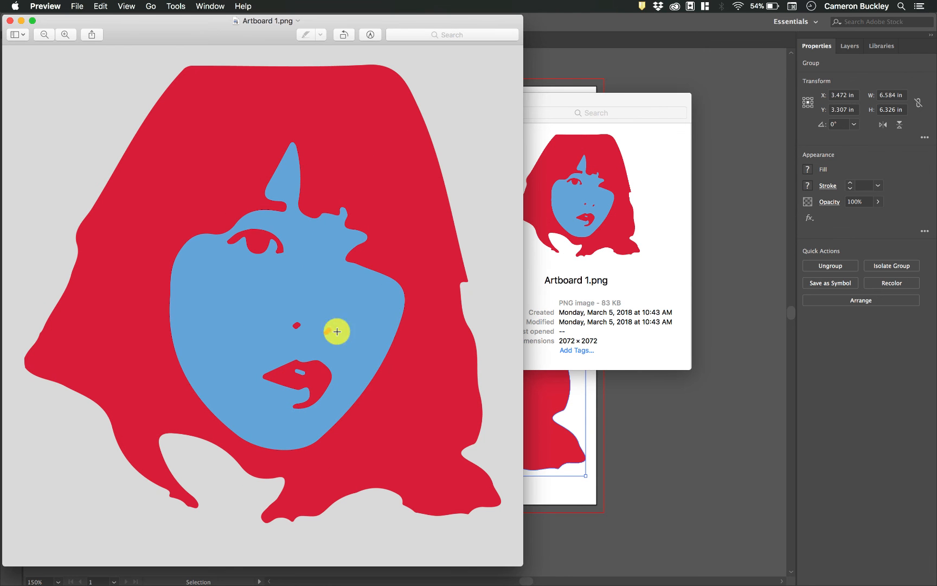
{"action": "left_click", "coordinate": [580, 282]}
{"action": "left_click", "coordinate": [368, 73]}
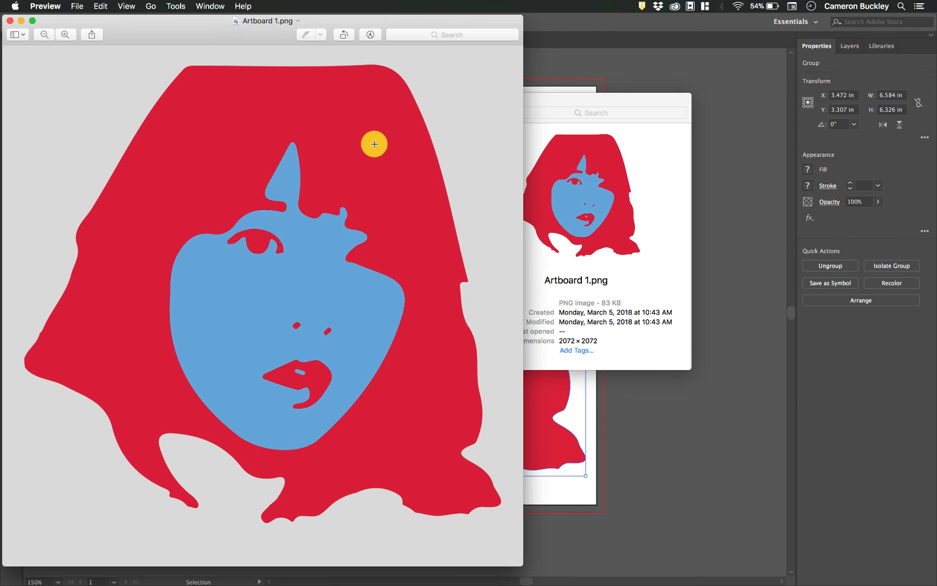